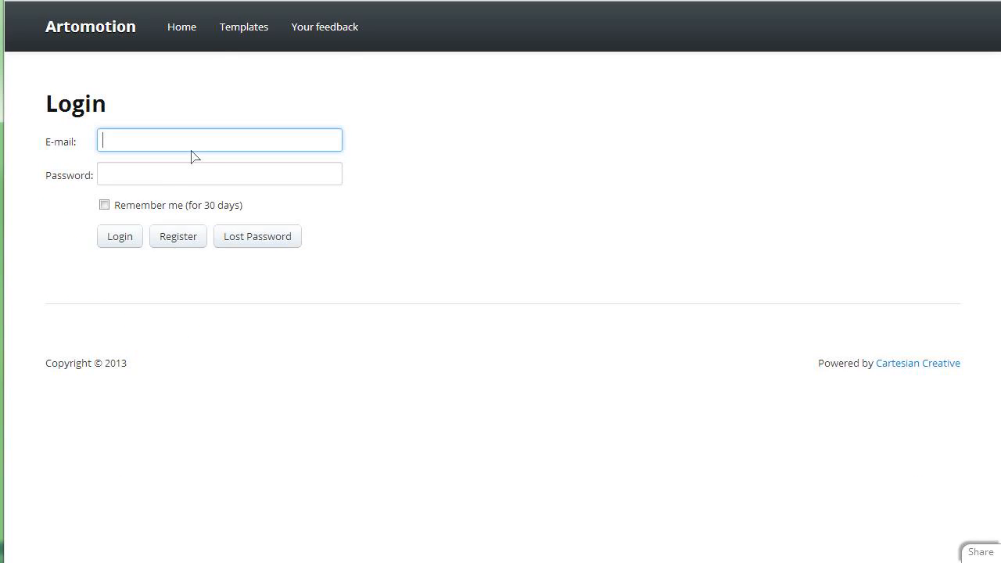
Log in to Artomotion with the saved artist account's e-mail and password.
click(163, 142)
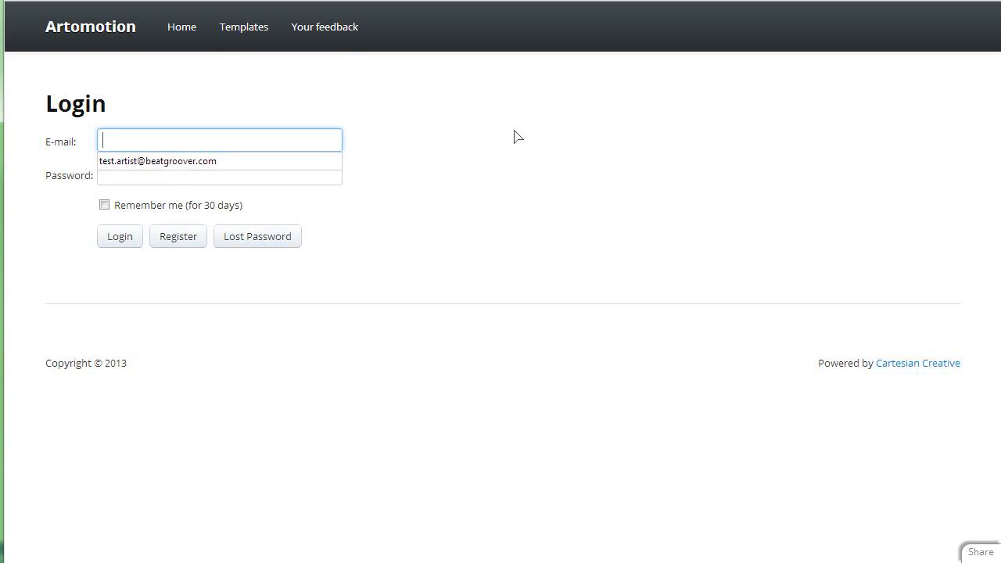
click(157, 161)
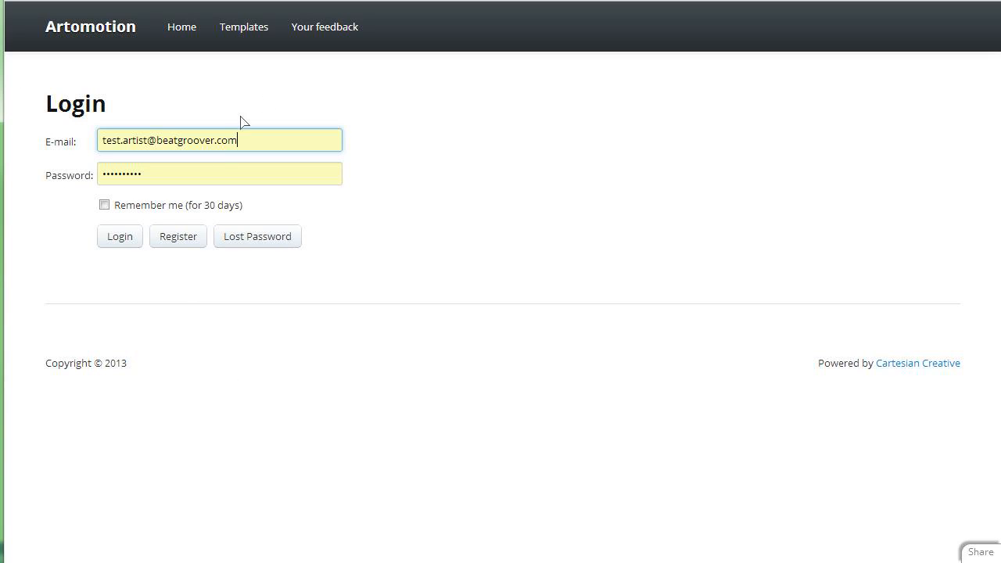
click(116, 244)
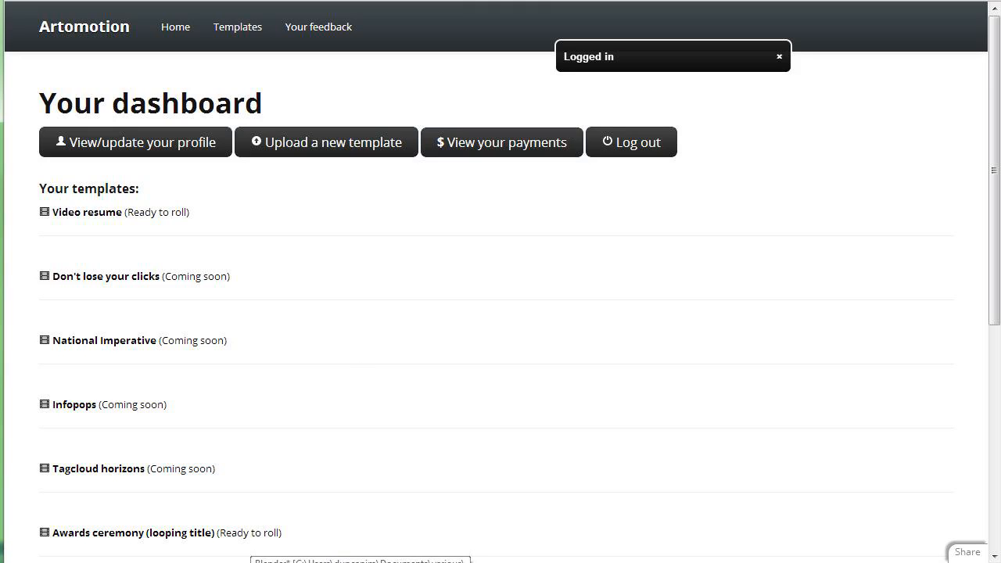
Switch to Blender and review the template scene's render presets, dimensions, shading and output settings, and the client text in the viewport.
click(360, 562)
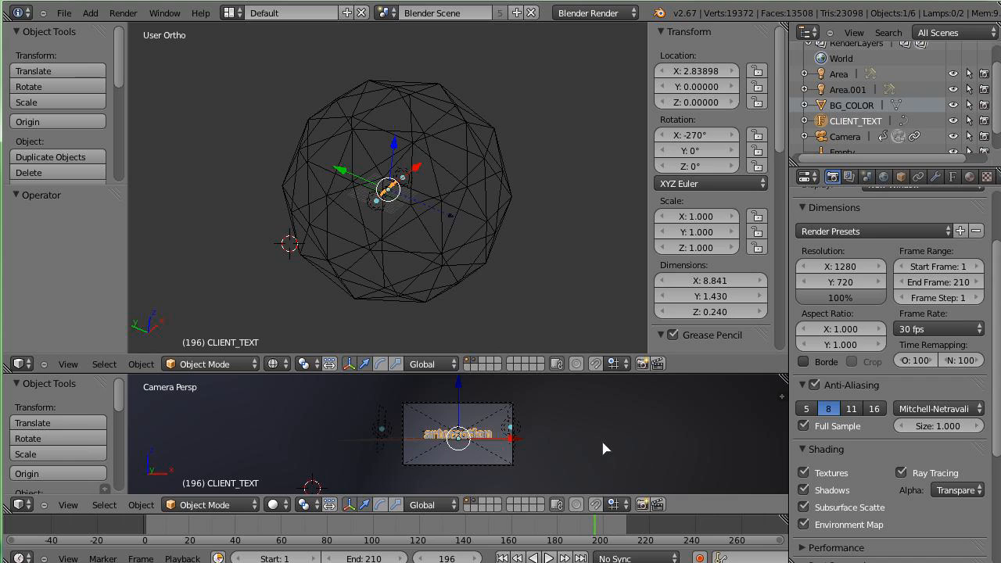
scroll(859, 366, up, 3)
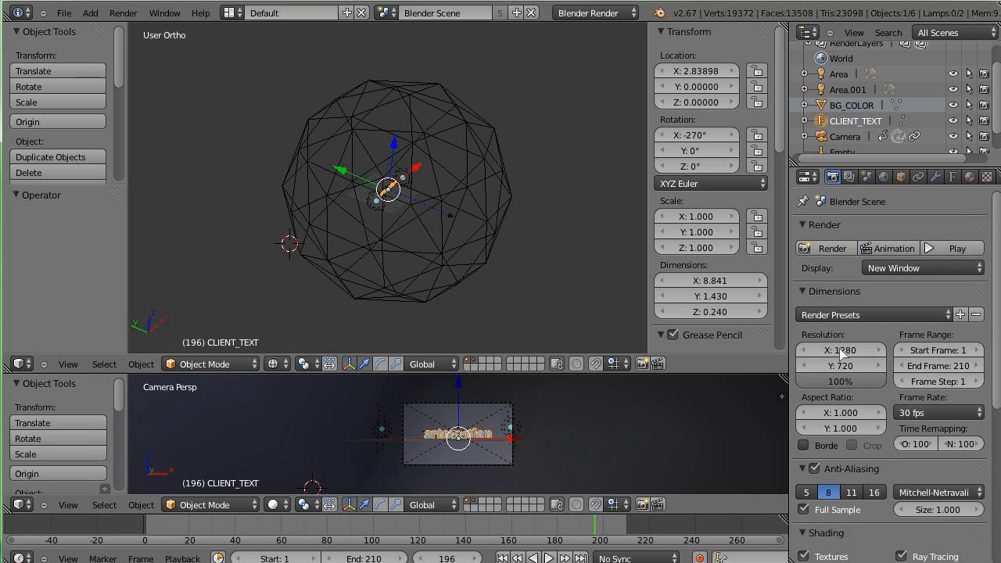
click(855, 316)
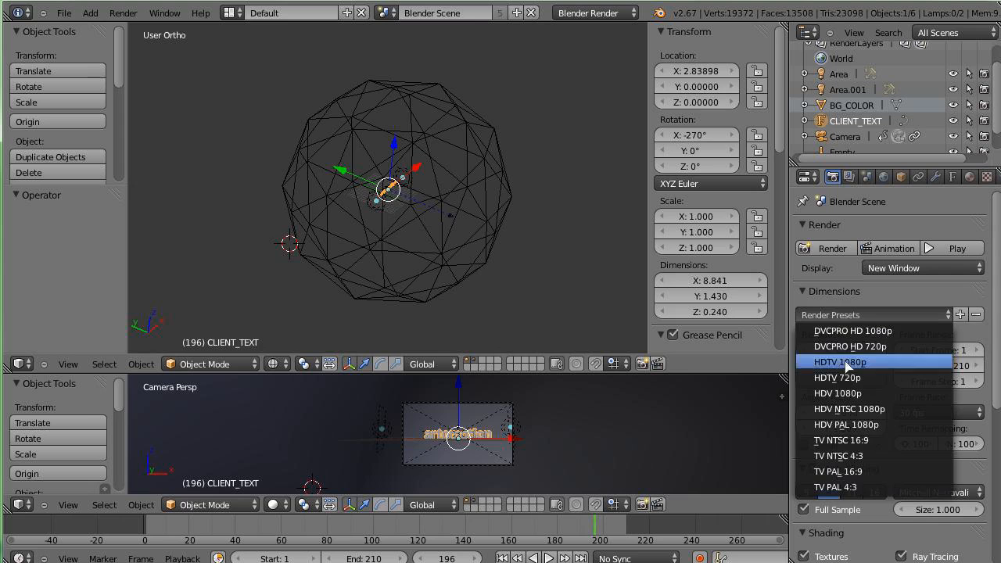
click(845, 379)
click(858, 292)
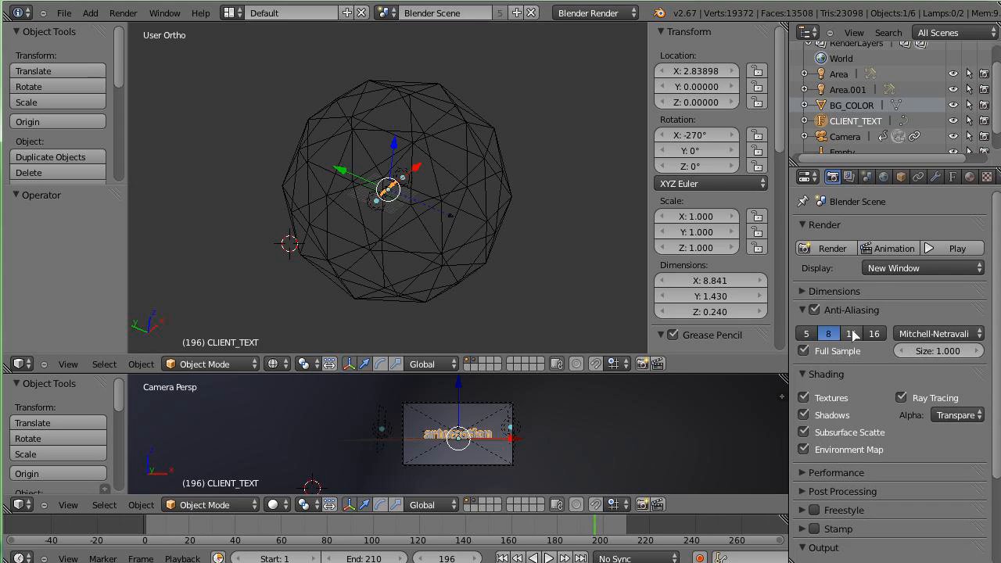
click(858, 292)
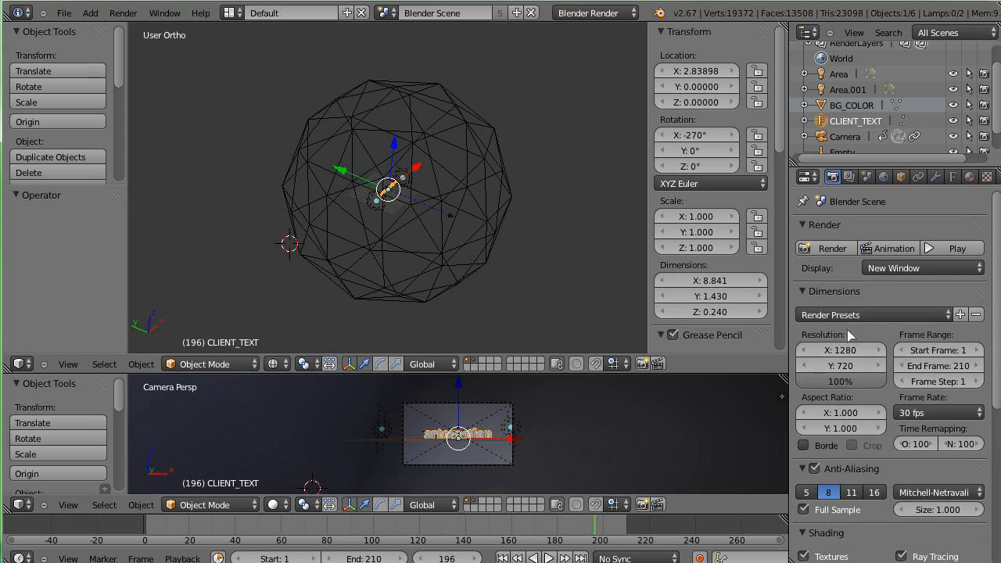
scroll(889, 370, down, 8)
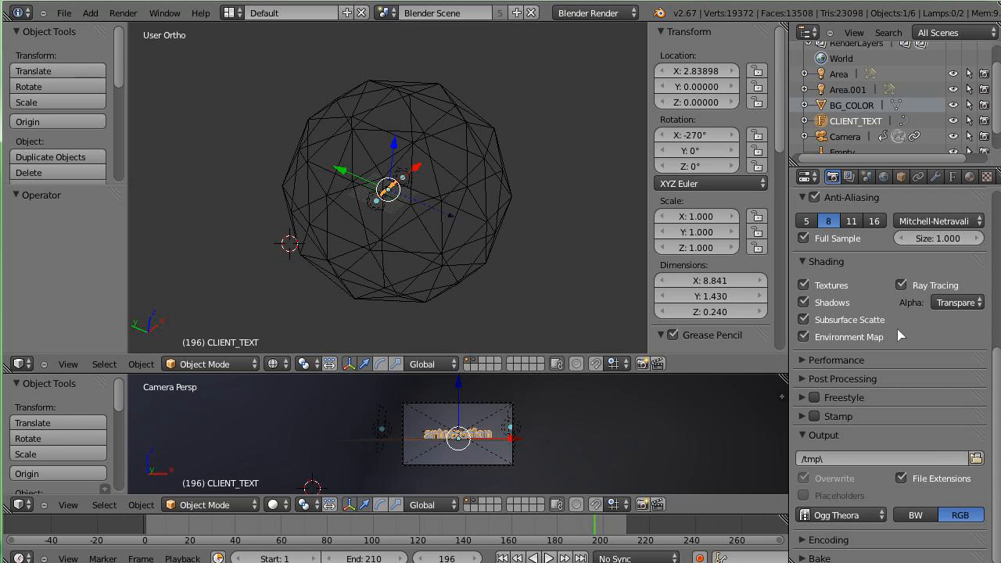
scroll(363, 202, up, 5)
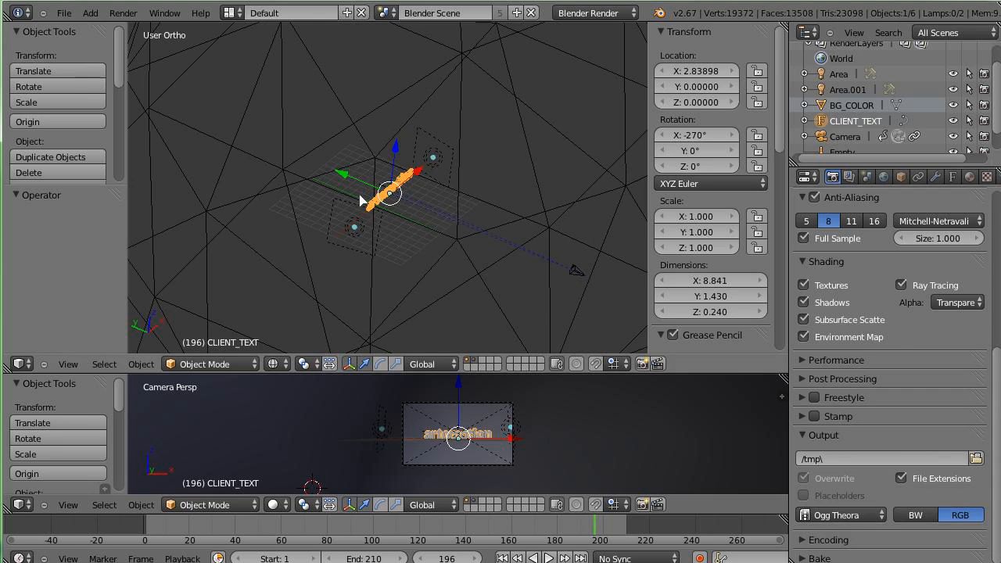
scroll(363, 202, down, 2)
scroll(362, 202, down, 2)
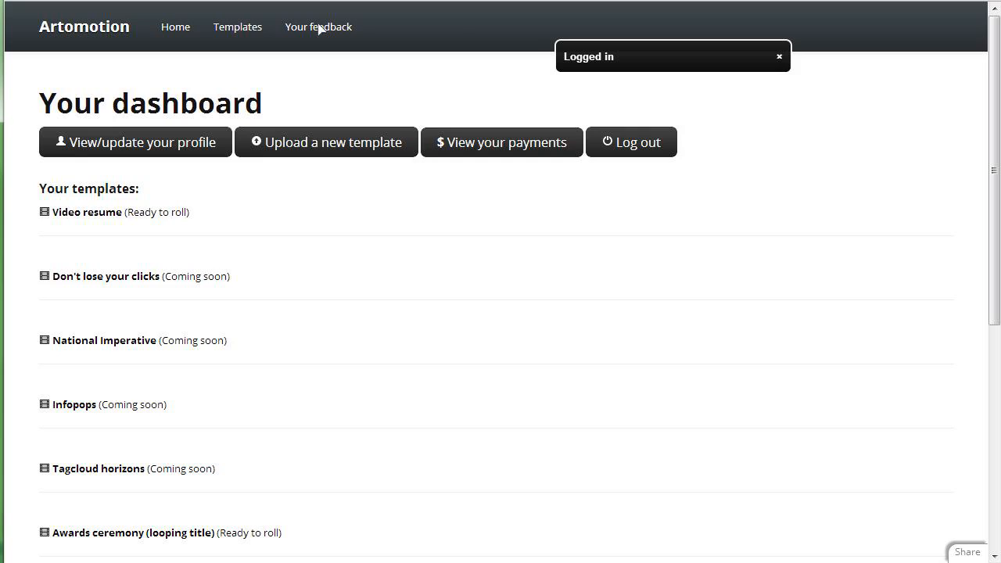
Return to the Artomotion dashboard, open the form for uploading a new template and enlarge the page to 150%.
click(327, 145)
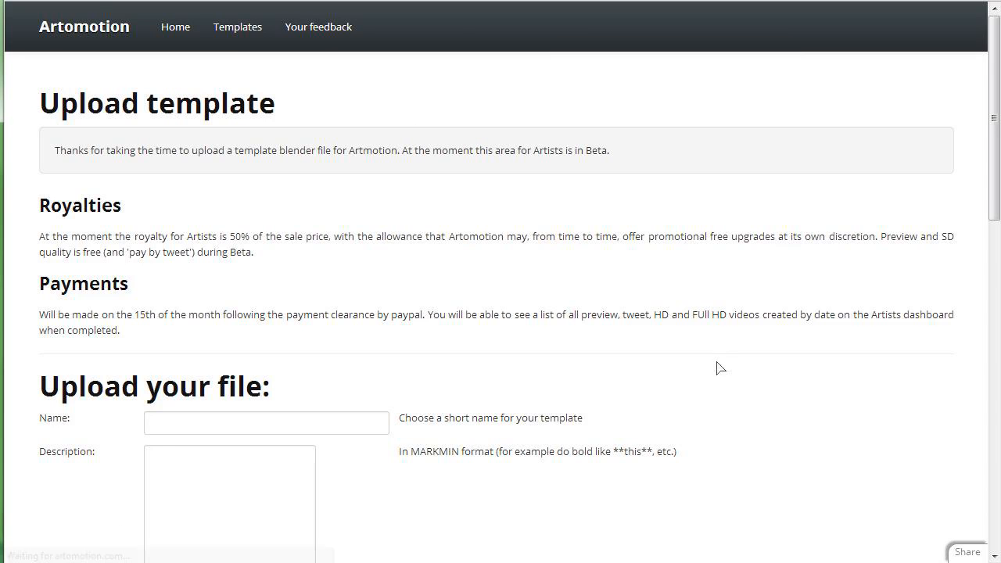
key(ctrl+plus)
key(ctrl+plus)
key(ctrl+plus)
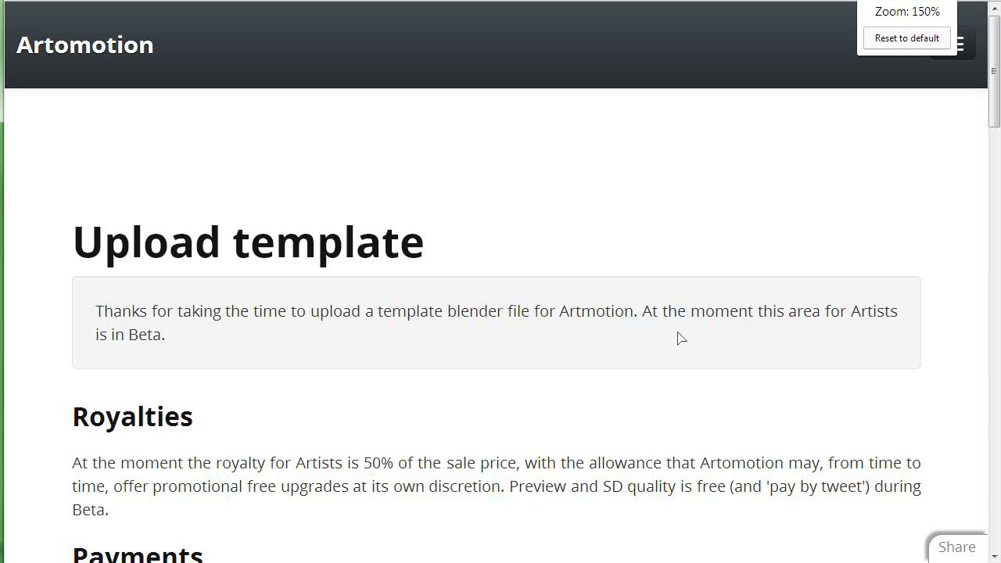
Read the royalties and payments terms above the upload form, highlighting the artists' royalty share and the payment schedule.
scroll(677, 338, down, 1)
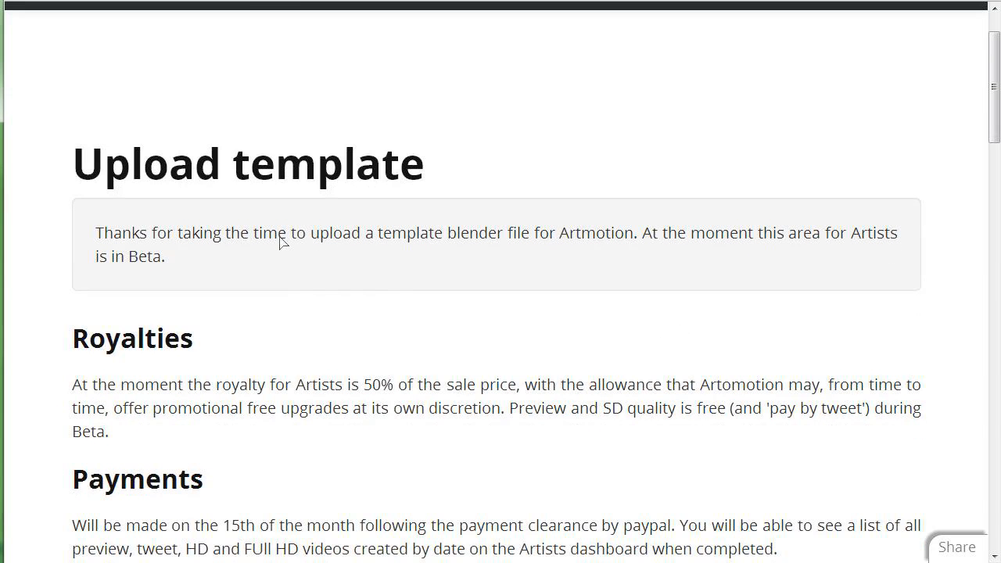
scroll(226, 247, down, 1)
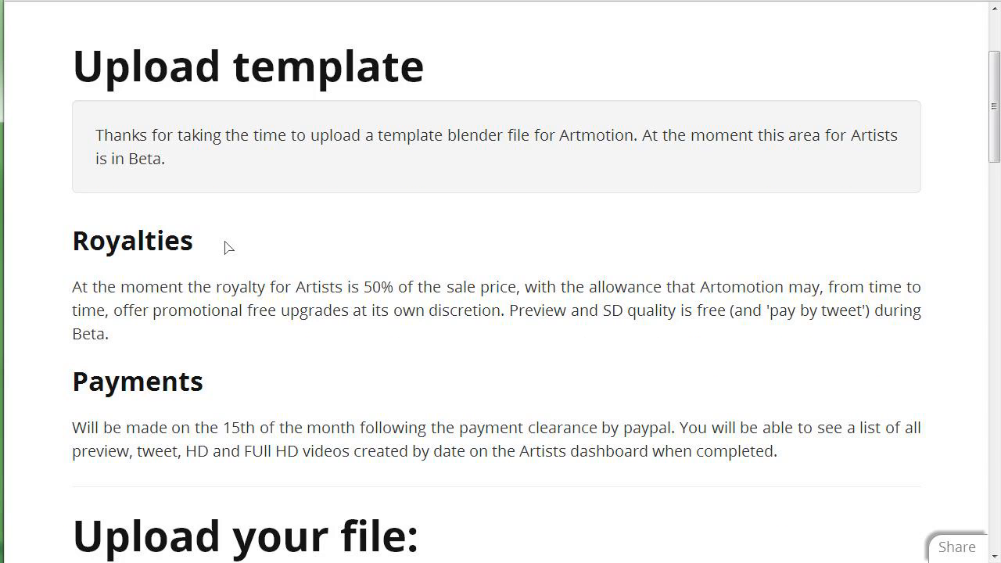
scroll(231, 223, down, 1)
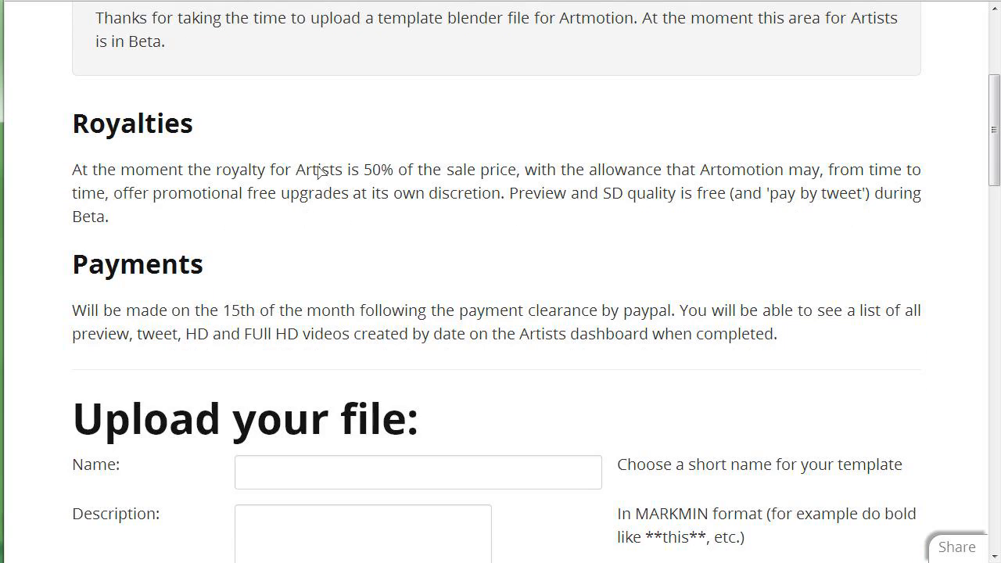
drag(295, 169, 392, 171)
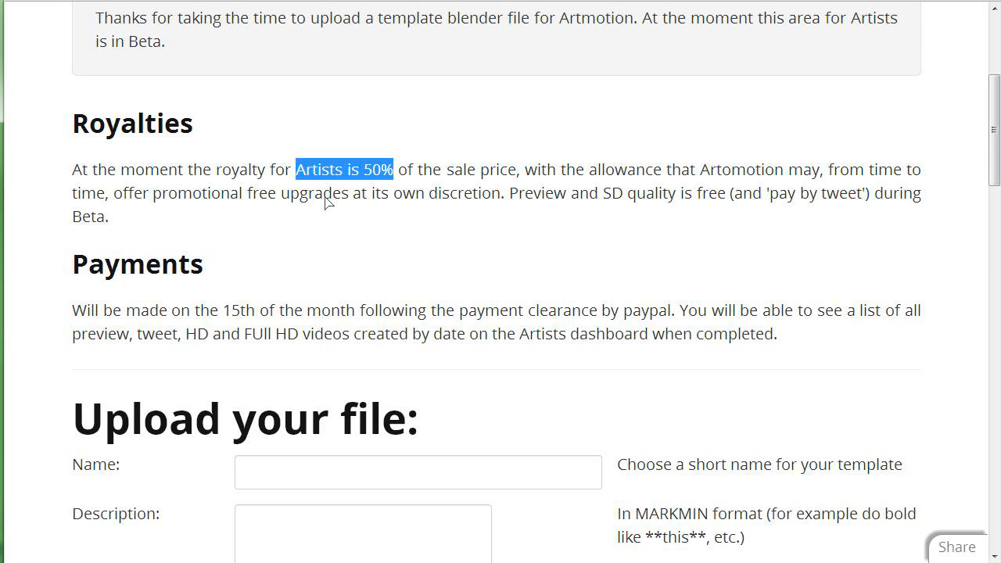
scroll(328, 202, down, 1)
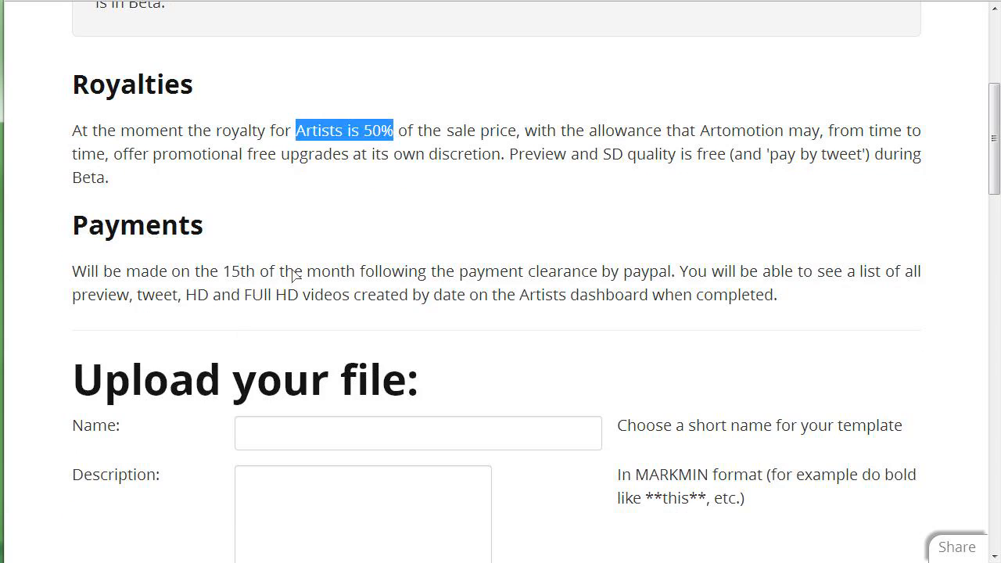
drag(223, 272, 429, 294)
Name the template "White Company Title Intro" and enter the placeholder description "lkdsjhf lkjassf lkaj sdflj".
scroll(427, 290, down, 3)
scroll(427, 290, down, 1)
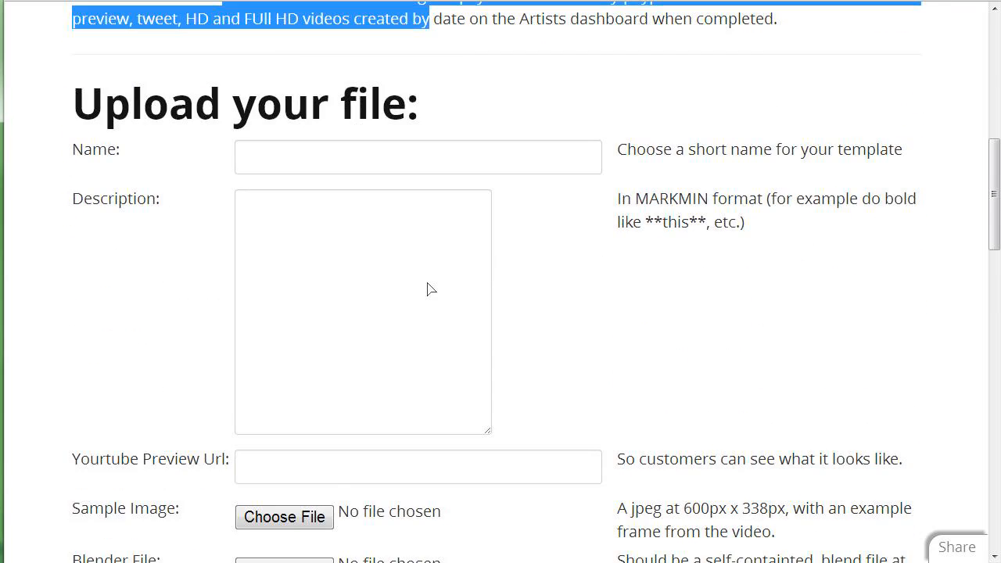
click(281, 94)
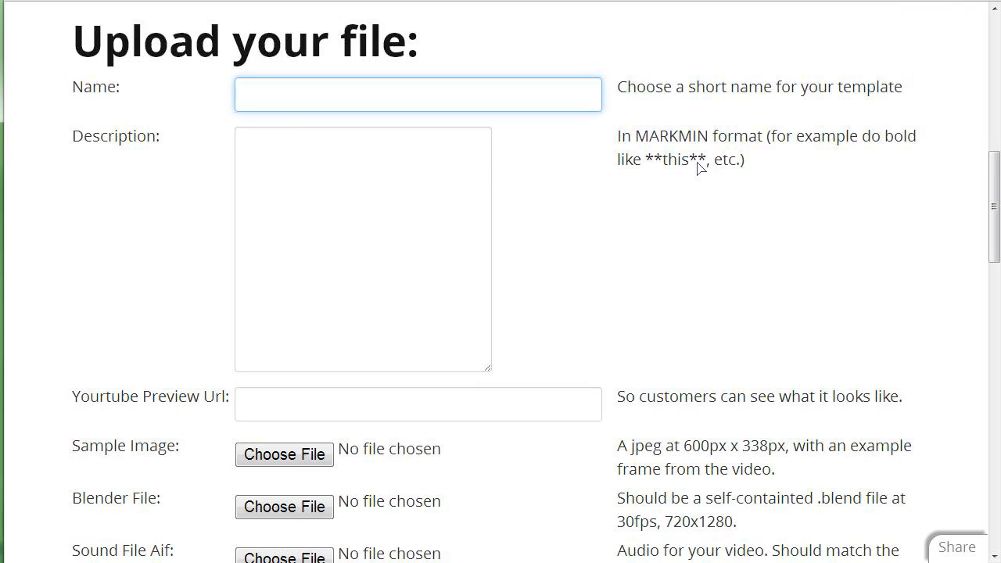
text(W)
key(Down)
key(Return)
key(Tab)
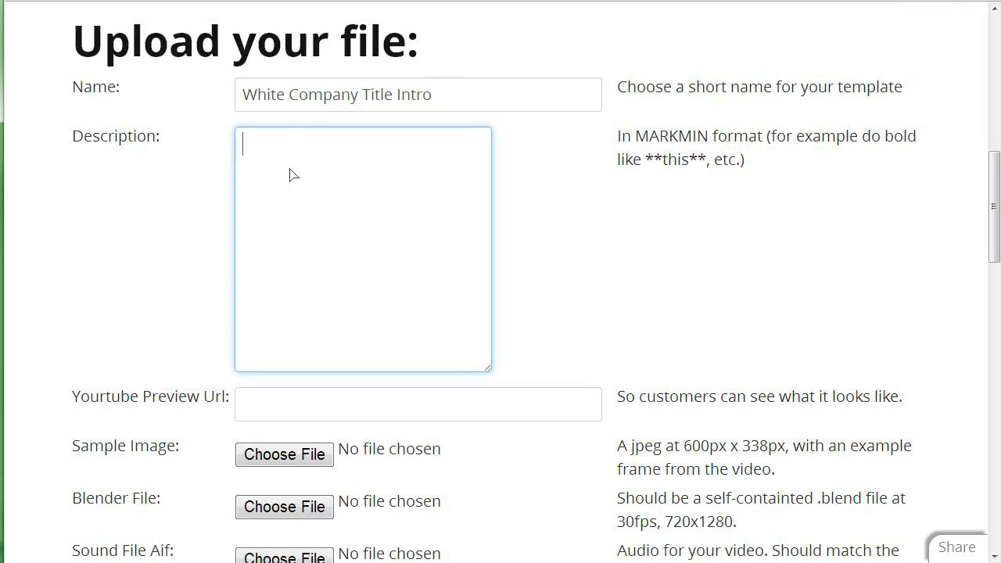
text(lkdsjhf lkjassf lkaj sdflj)
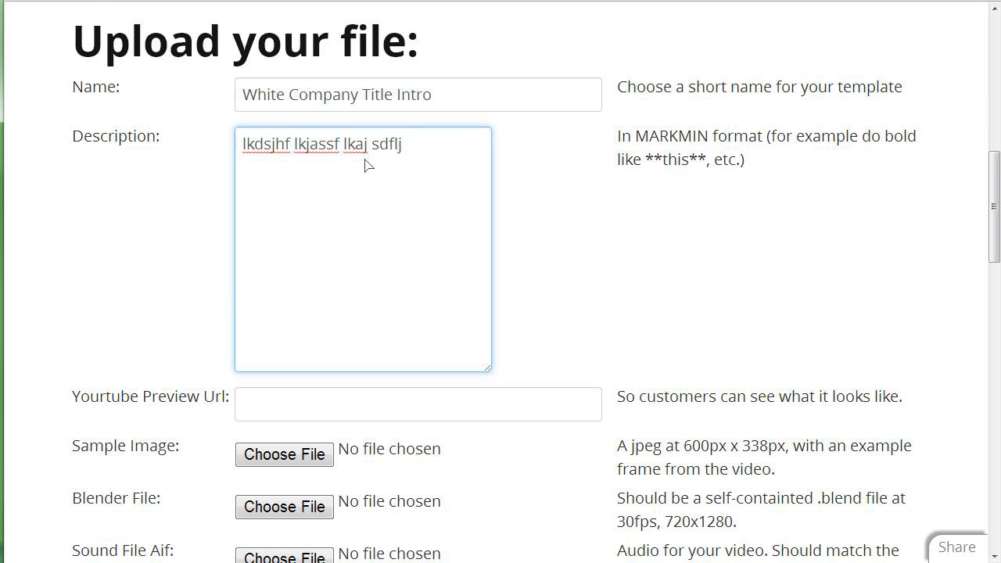
Review the form's requirements for the YouTube preview URL, sample image, Blender file and AIFF sound file.
scroll(366, 164, down, 2)
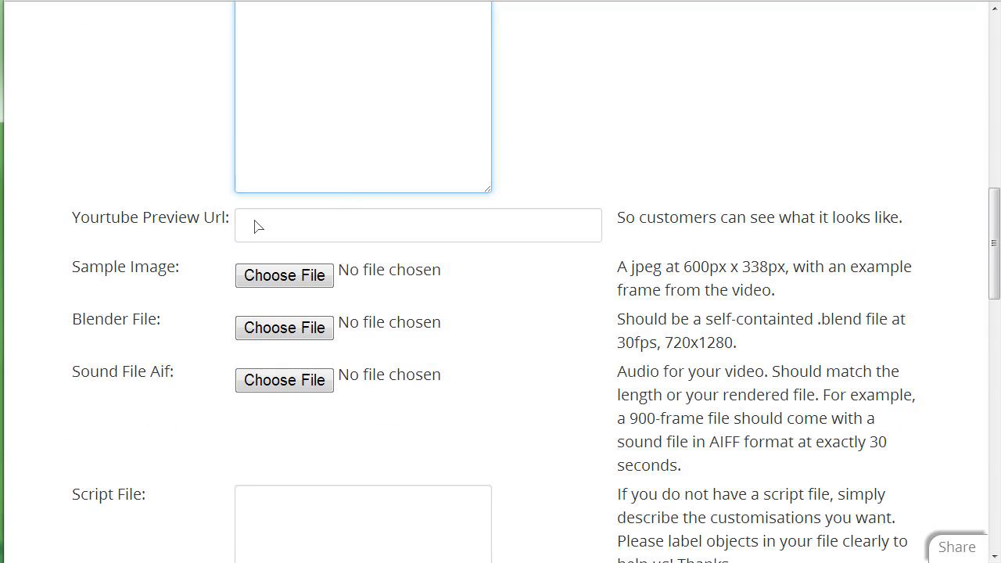
click(341, 236)
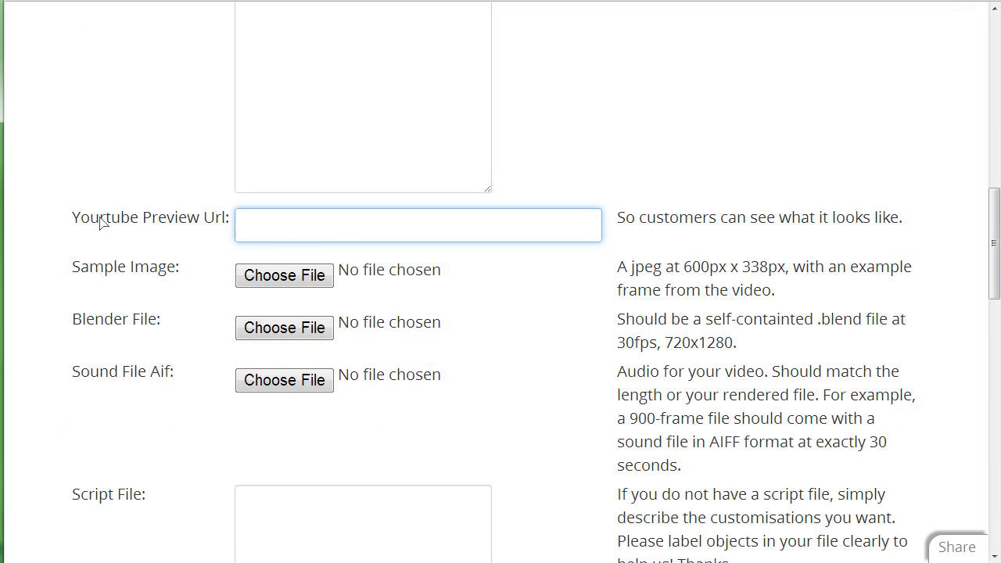
drag(76, 224, 175, 223)
click(155, 227)
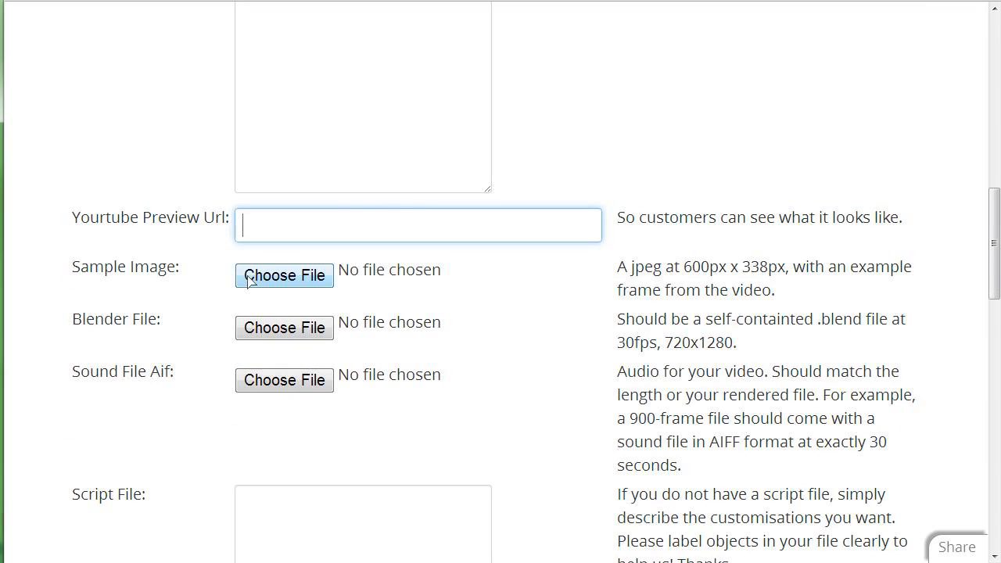
scroll(249, 278, down, 1)
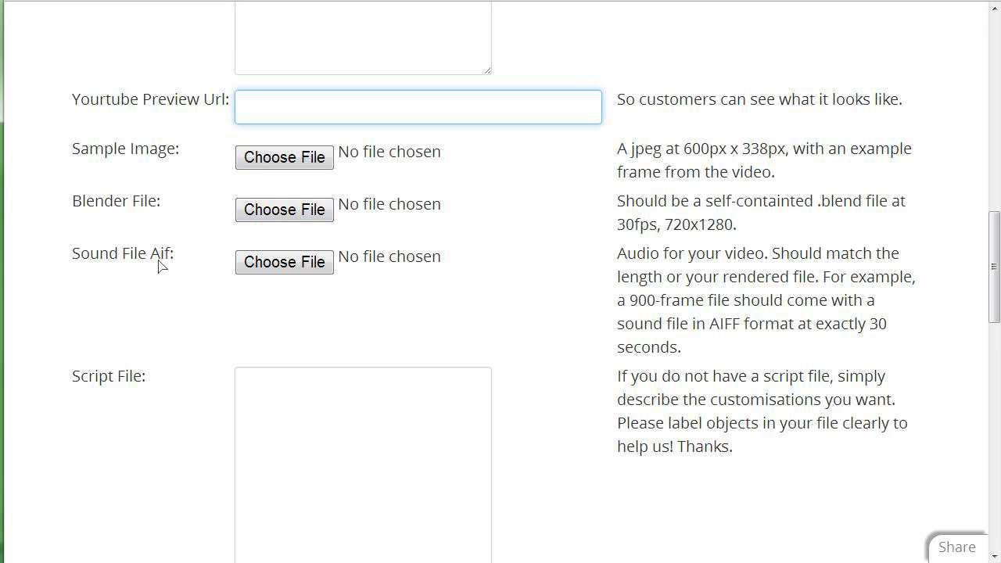
scroll(161, 266, down, 1)
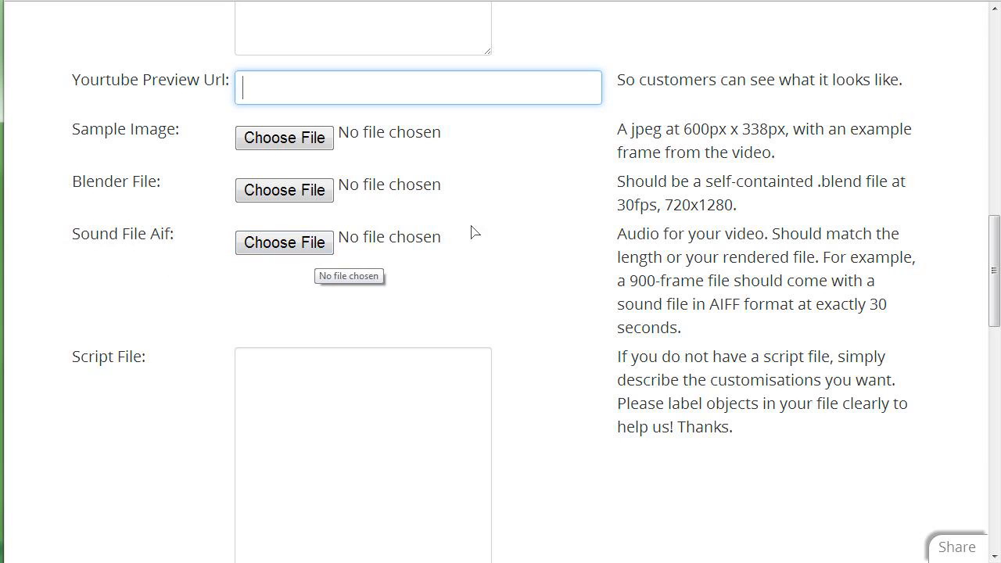
scroll(557, 221, down, 1)
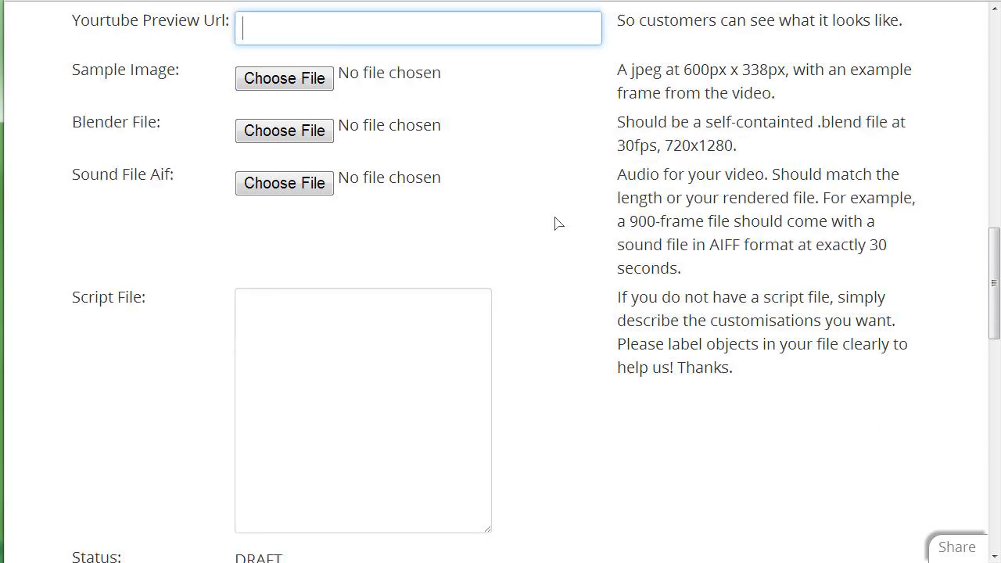
scroll(494, 277, down, 2)
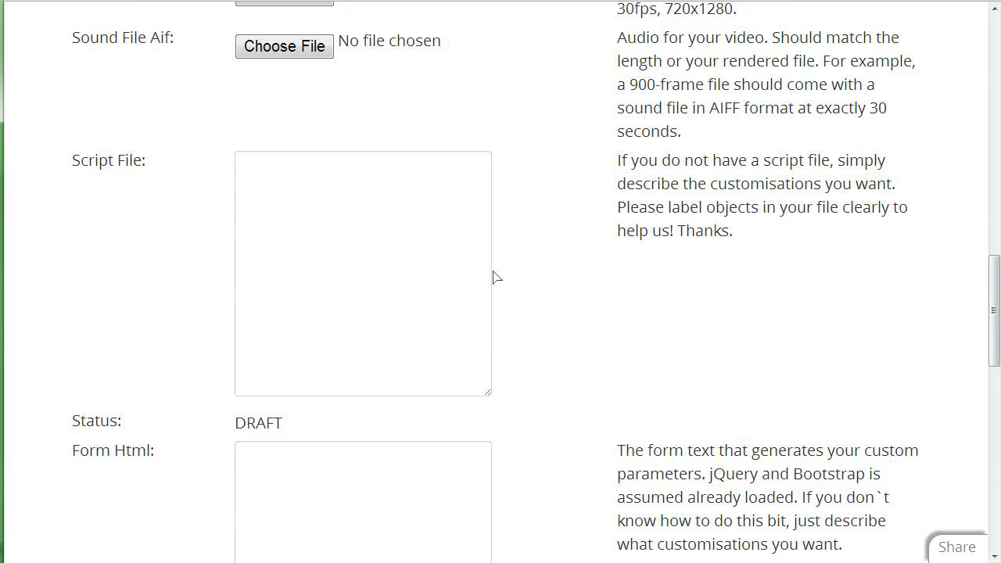
scroll(337, 91, up, 2)
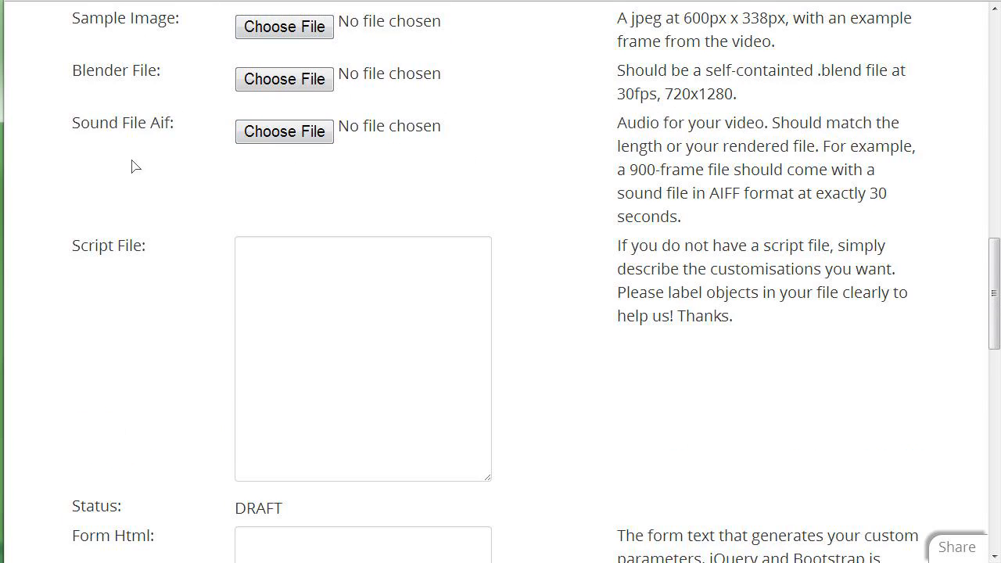
scroll(374, 271, down, 2)
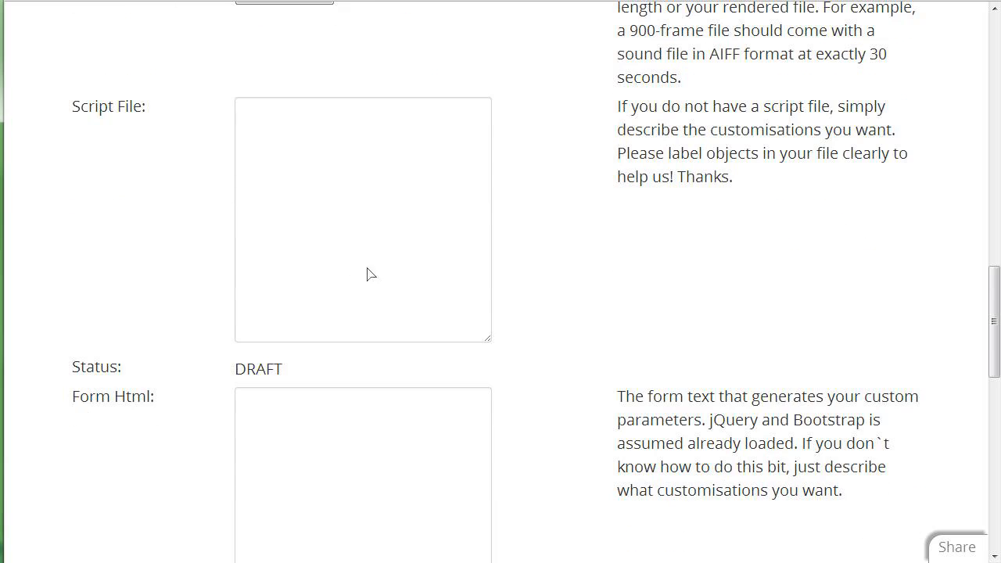
Examine the Script File and Form Html fields and their instructions for describing the template's customisations.
click(359, 171)
scroll(668, 209, down, 1)
scroll(668, 209, down, 2)
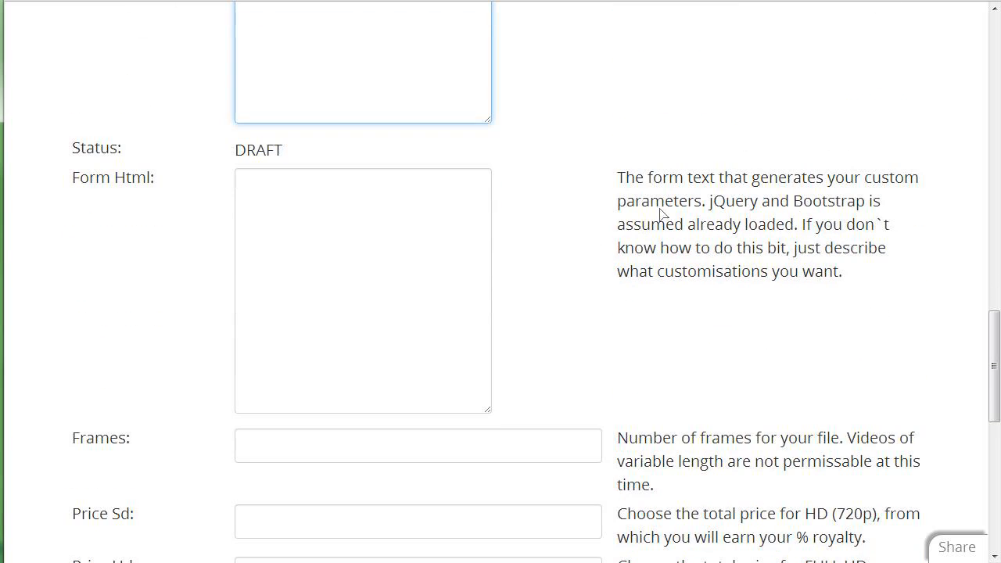
click(340, 247)
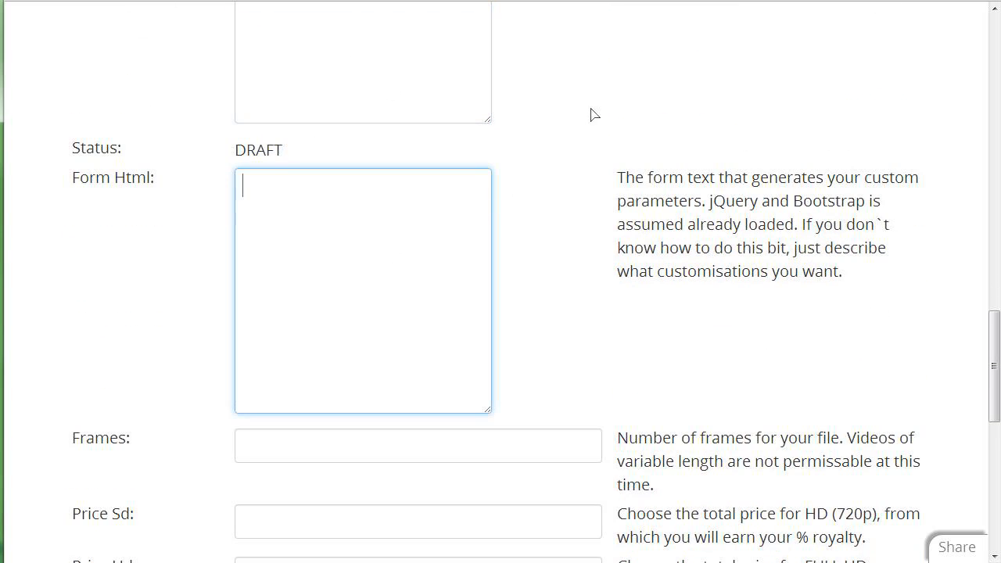
scroll(592, 113, up, 1)
scroll(592, 113, up, 1)
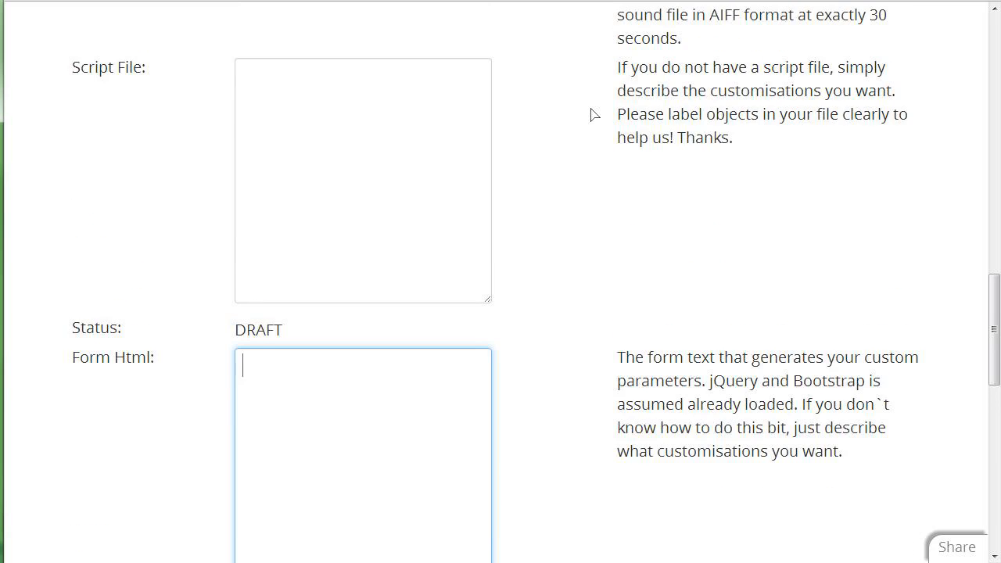
scroll(592, 113, down, 1)
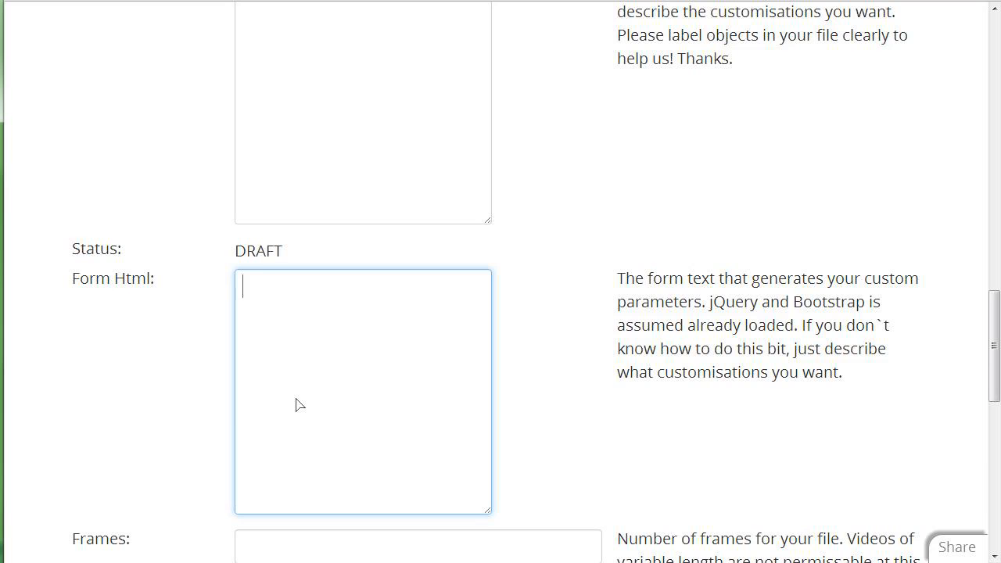
Enter the placeholder request "Please help - desribe" in the Form Html field.
scroll(116, 307, up, 3)
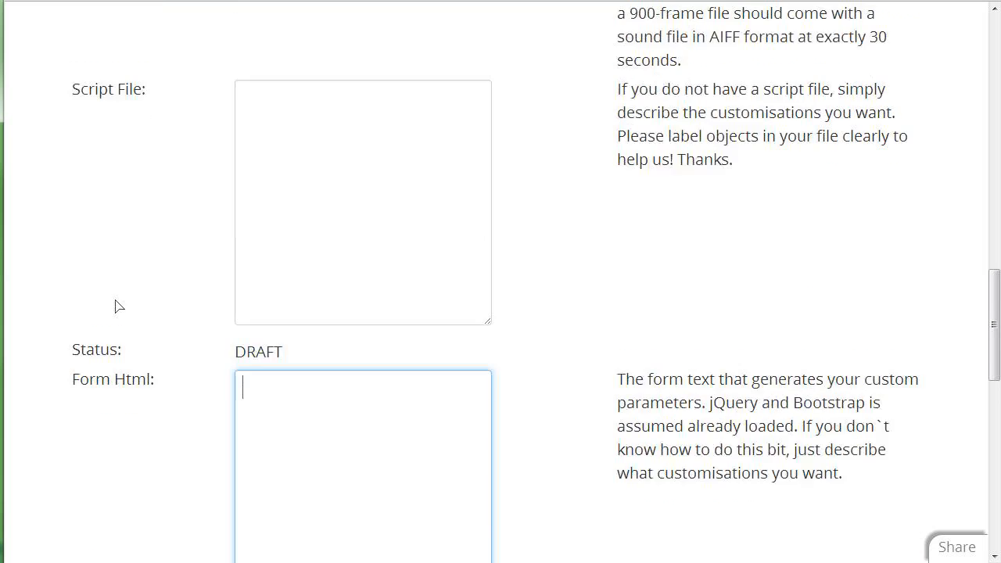
click(373, 183)
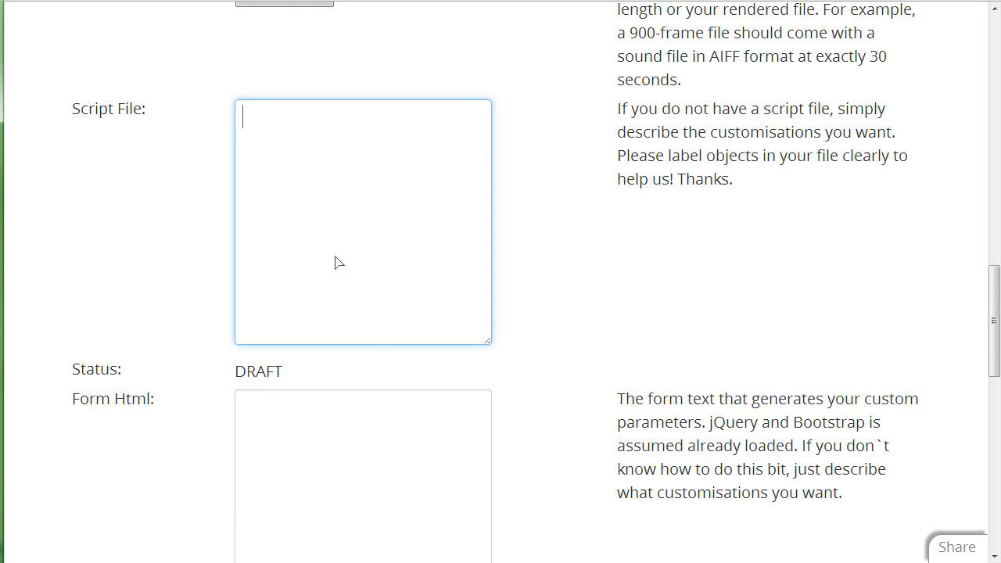
click(350, 452)
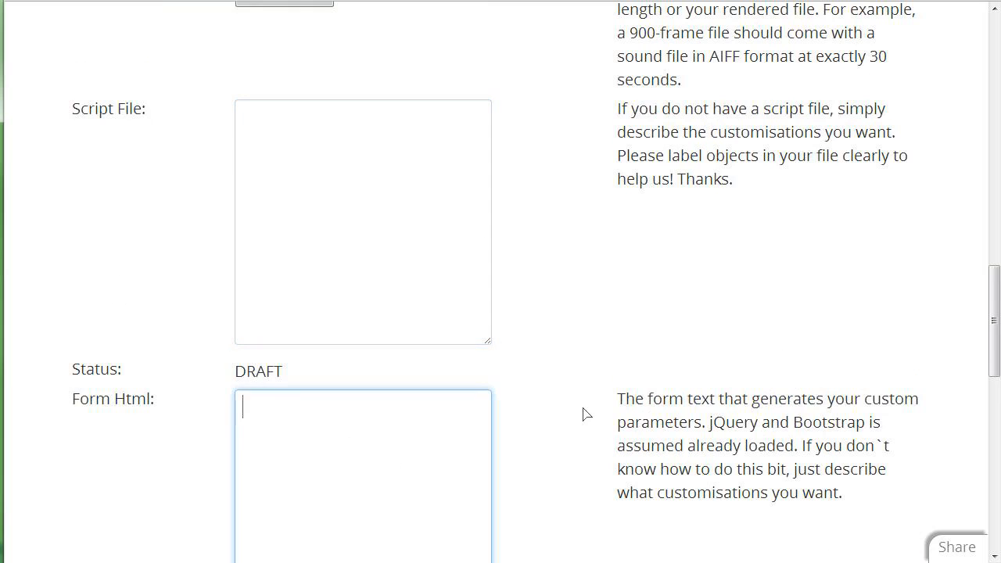
text(Please help - d)
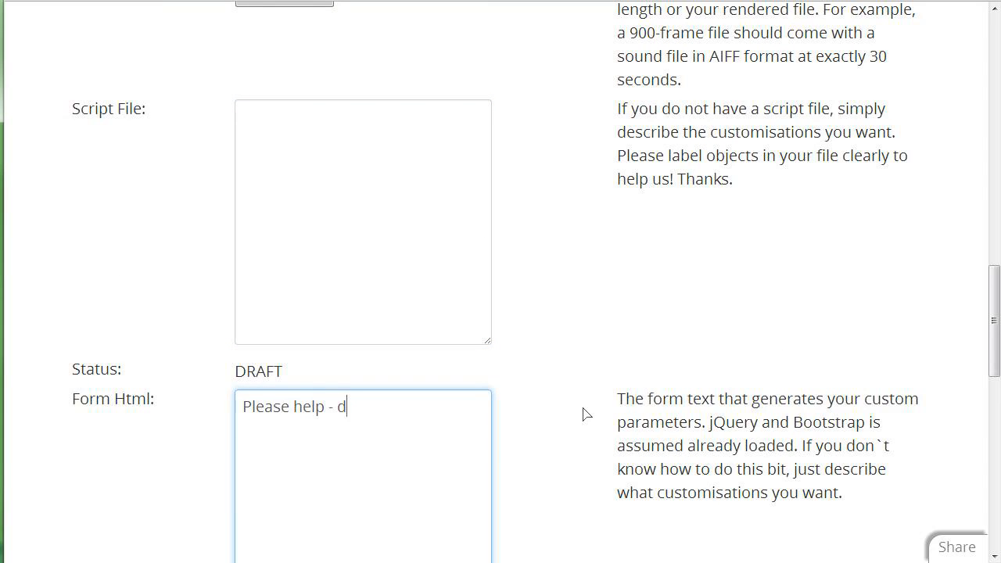
text(esribe)
click(486, 162)
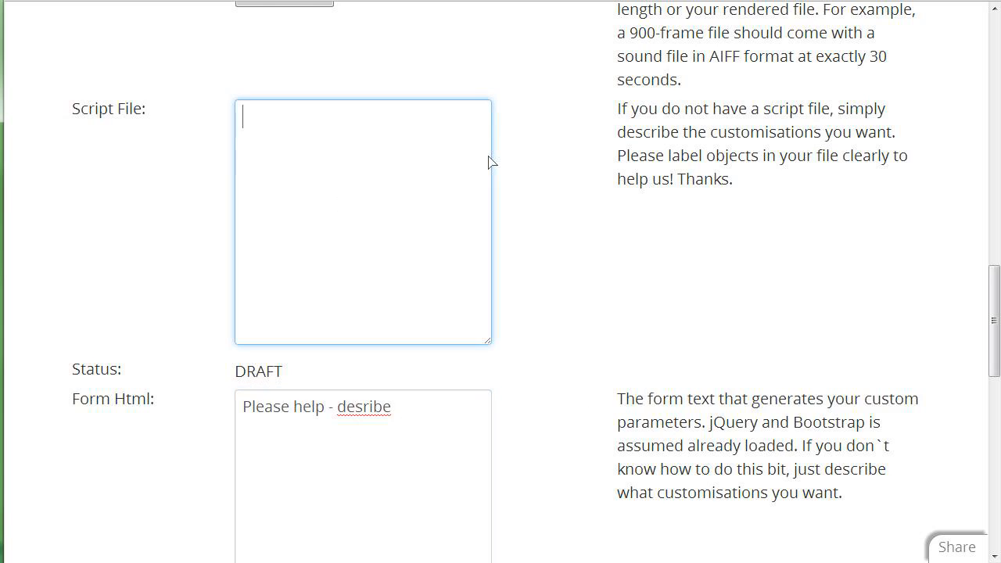
text(Nds)
key(BackSpace)
key(BackSpace)
key(BackSpace)
key(BackSpace)
Switch to Notepad++, look through the input fields in form_html.html and copy the file's entire contents.
key(alt+Tab)
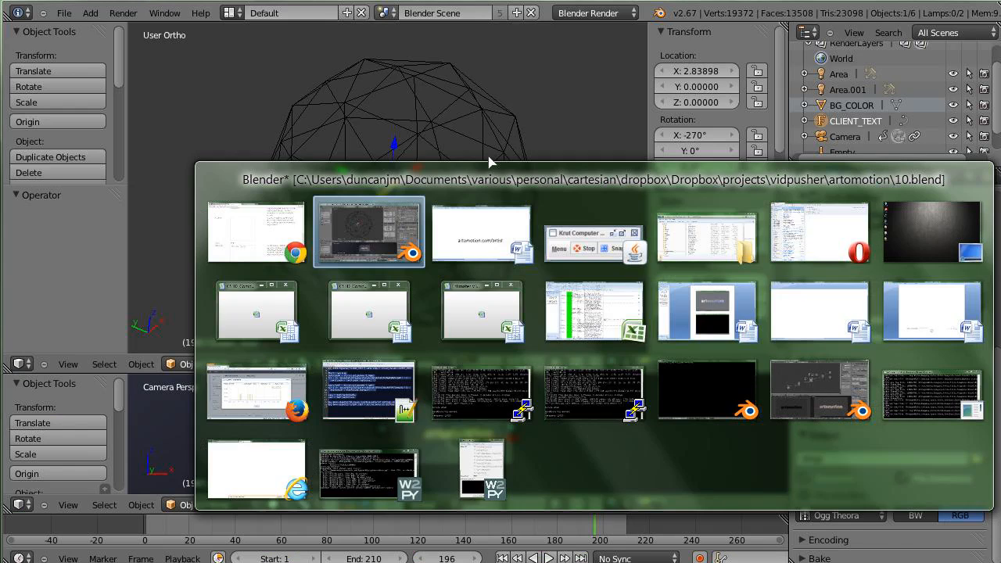
key(alt+Tab)
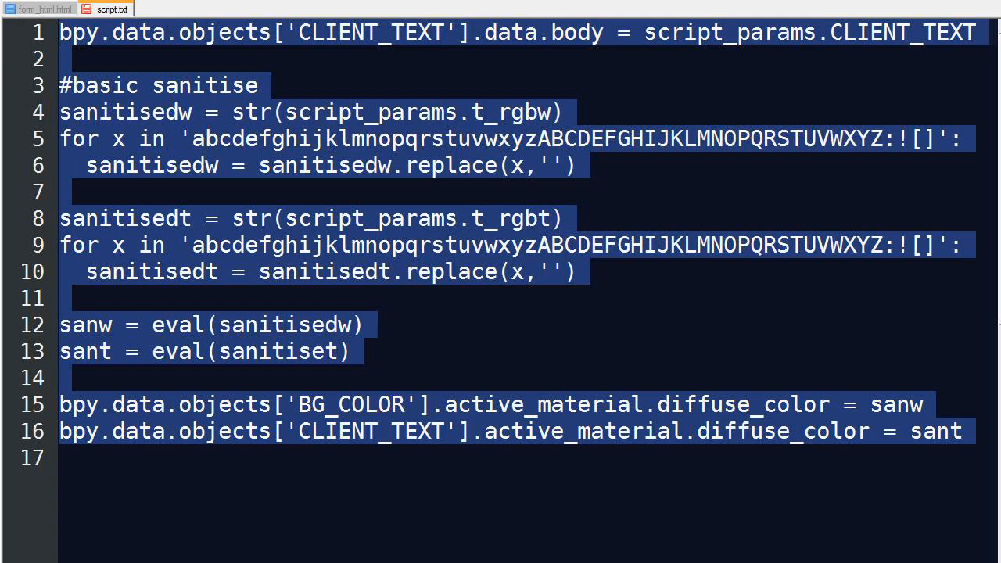
click(39, 8)
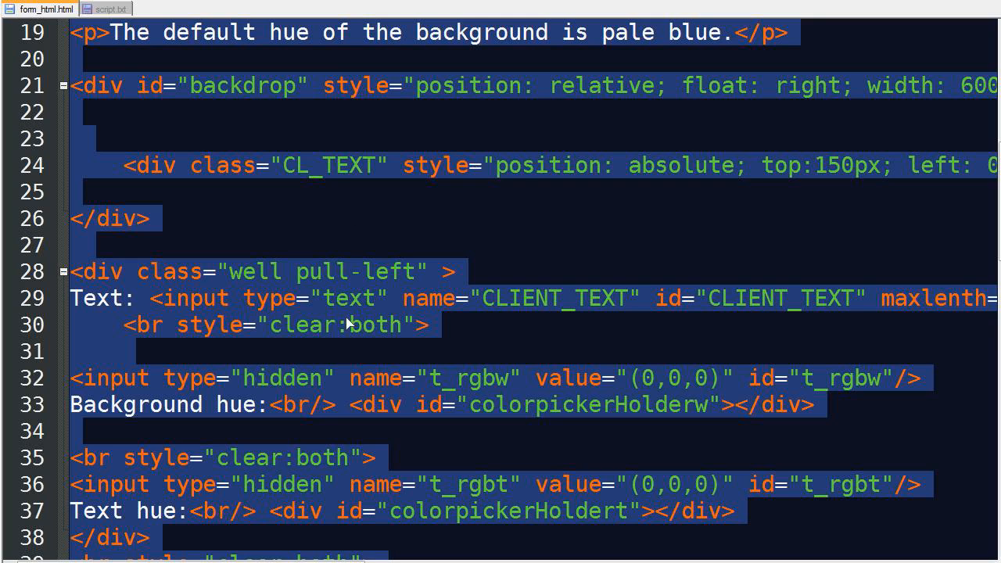
click(194, 310)
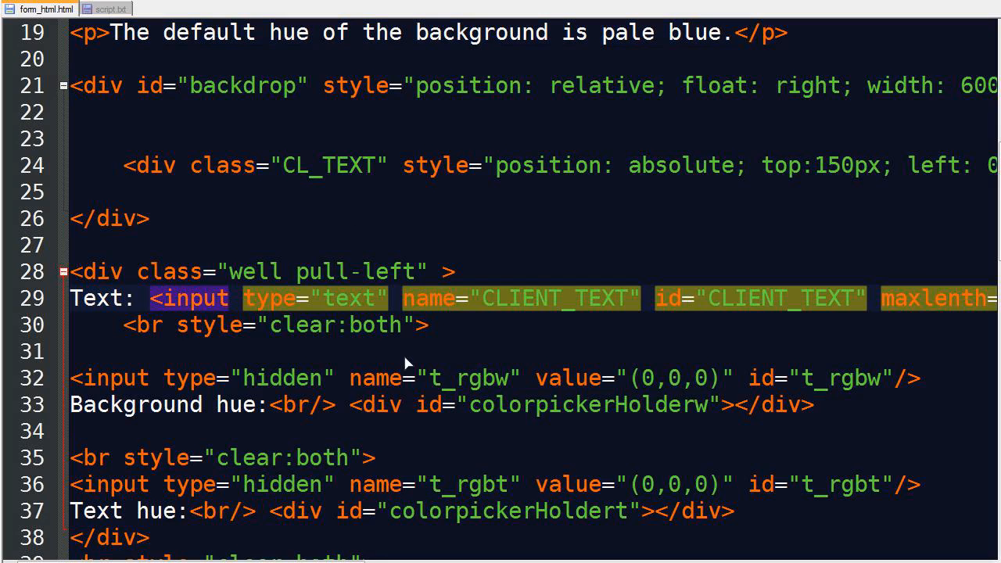
scroll(222, 415, down, 1)
scroll(221, 416, down, 1)
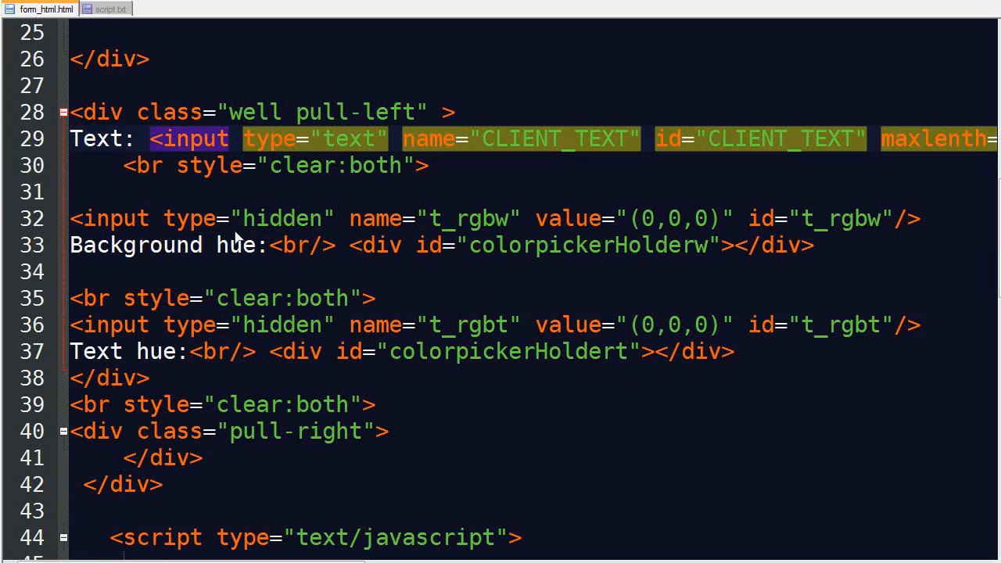
key(ctrl+a)
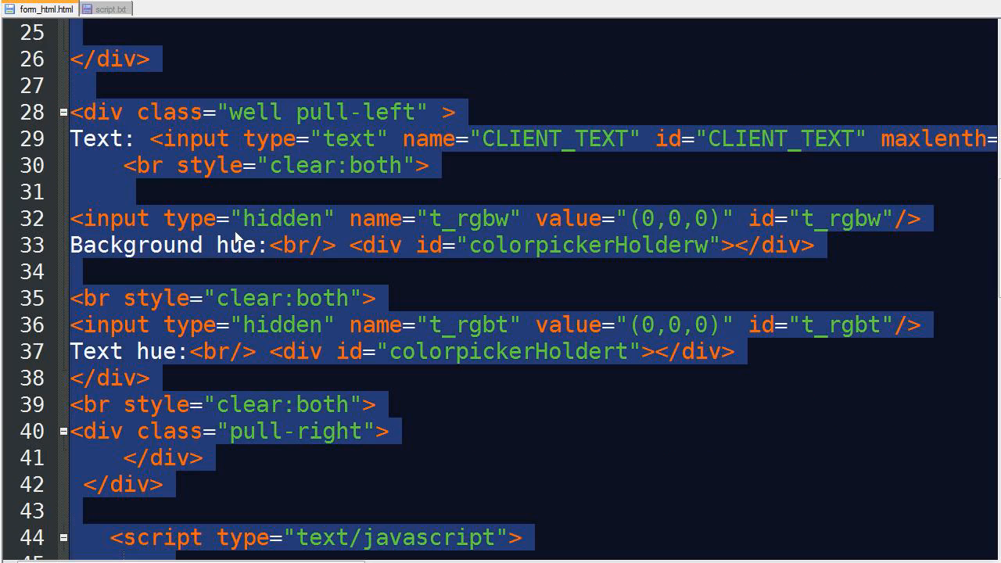
Return to the upload form in Chrome and replace the Form Html field's text with the copied HTML.
key(alt+Tab)
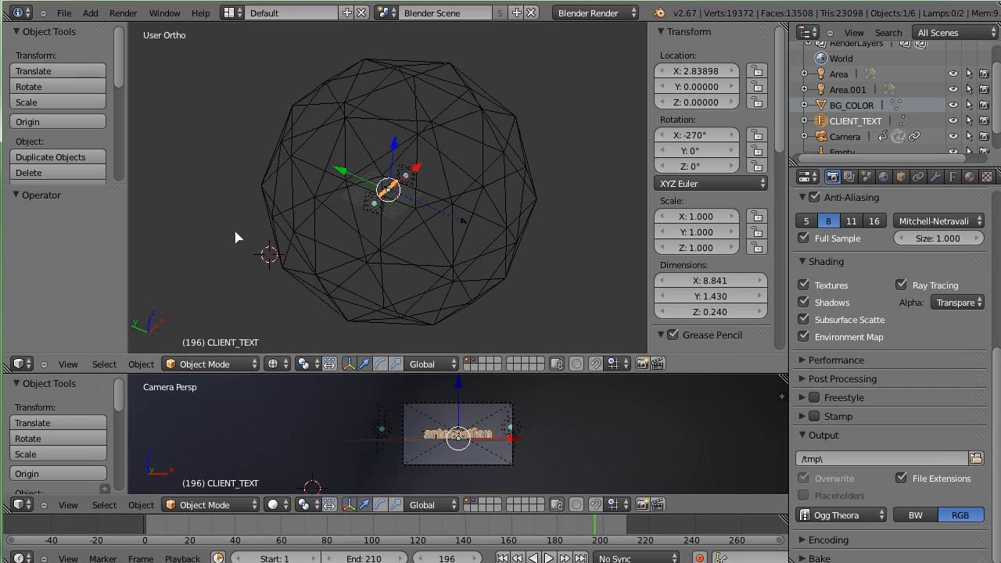
key(alt+Tab)
key(Tab)
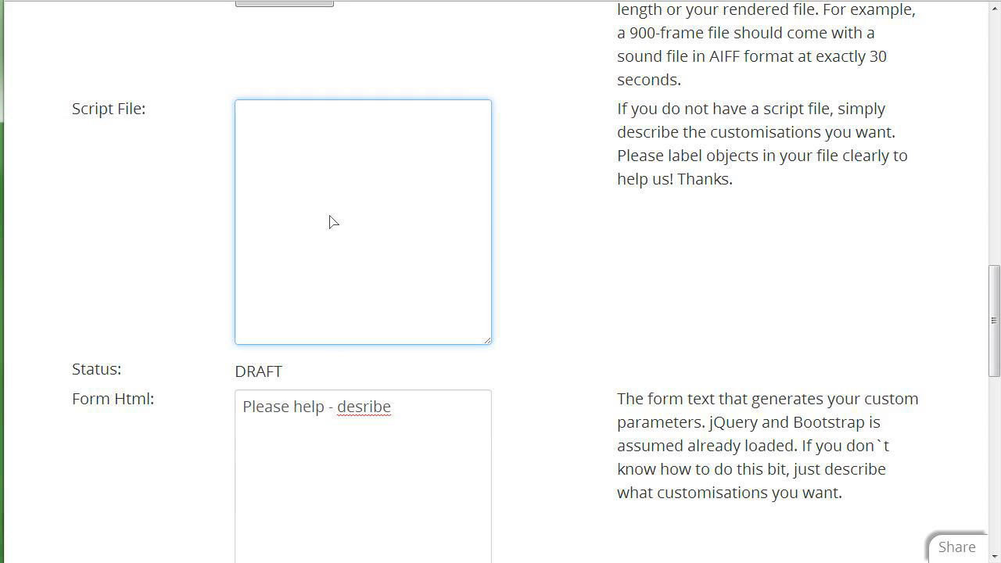
click(328, 425)
key(ctrl+a)
key(ctrl+v)
scroll(382, 282, up, 3)
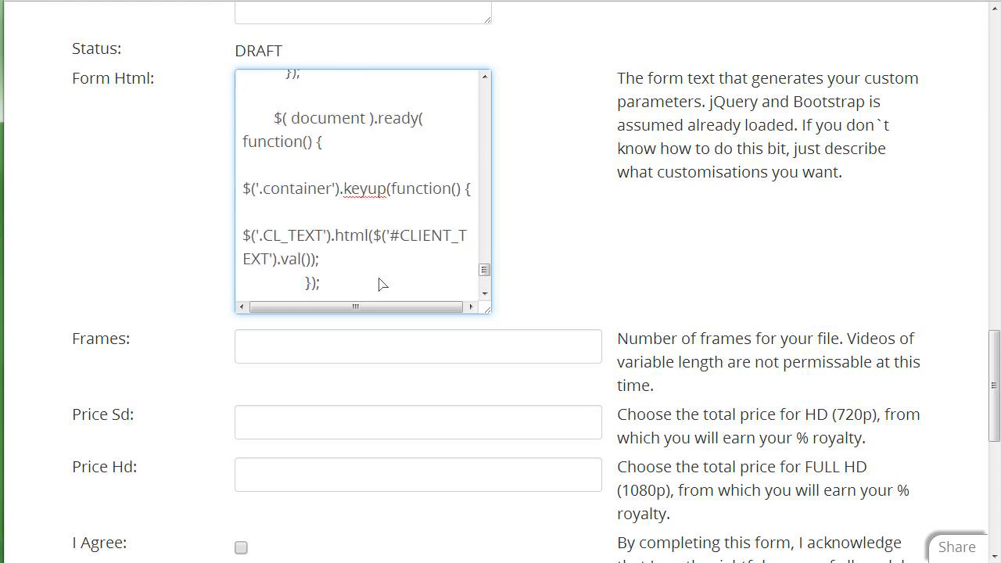
scroll(381, 281, down, 1)
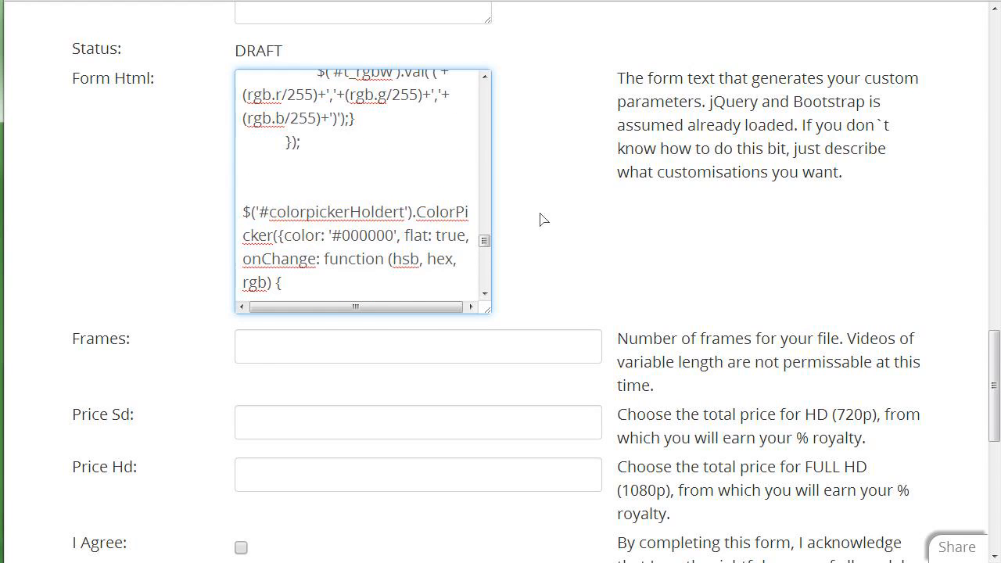
Switch to script.txt in Notepad++ and examine how CLIENT_TEXT and script_params are used, highlighting these names.
scroll(543, 217, up, 1)
scroll(553, 258, up, 2)
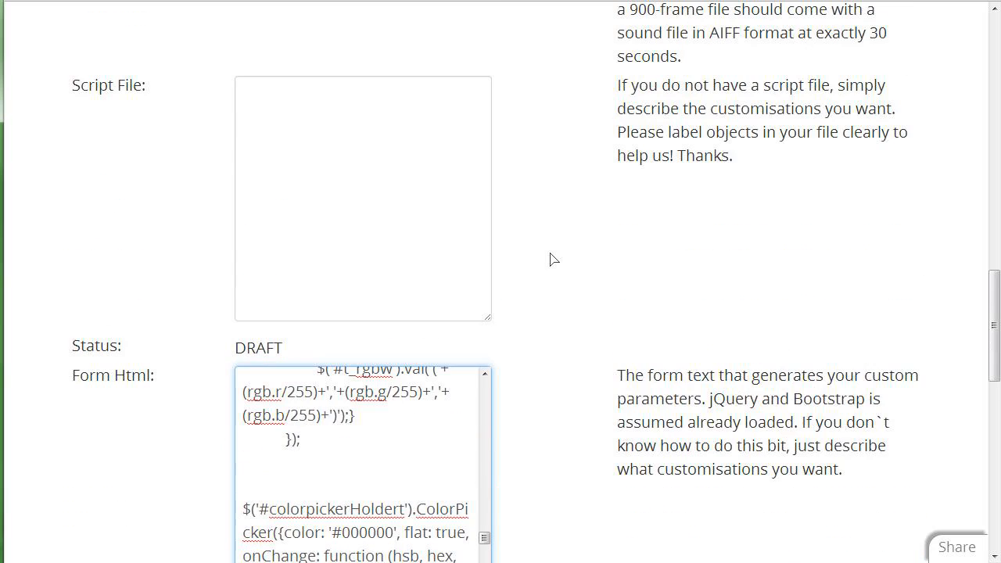
click(371, 182)
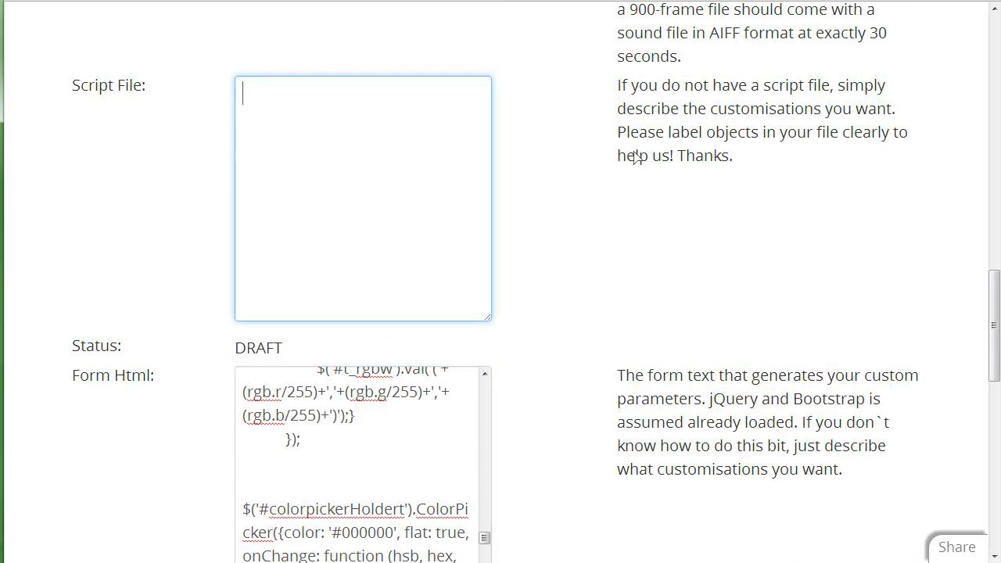
key(alt+Tab)
key(alt+Tab)
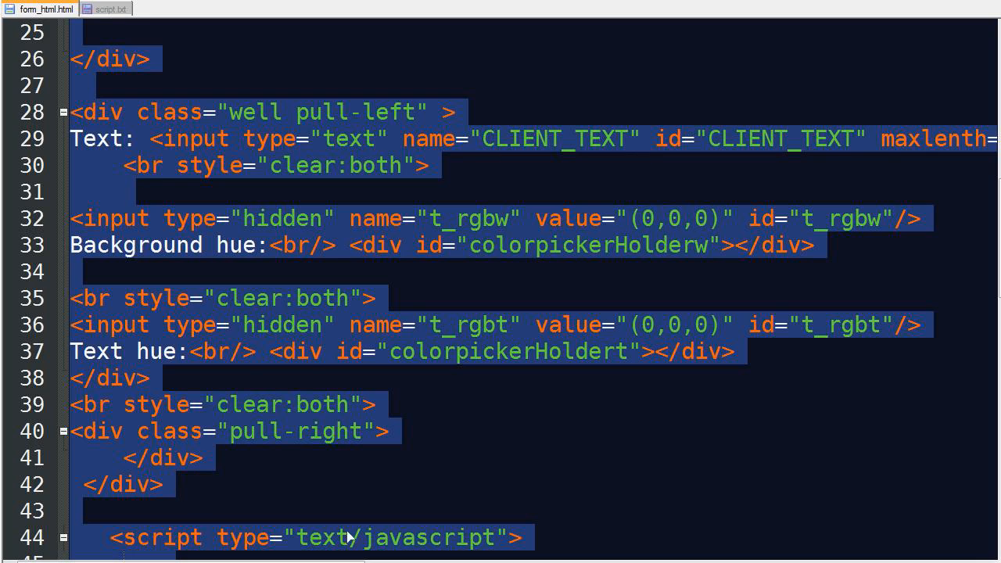
click(107, 10)
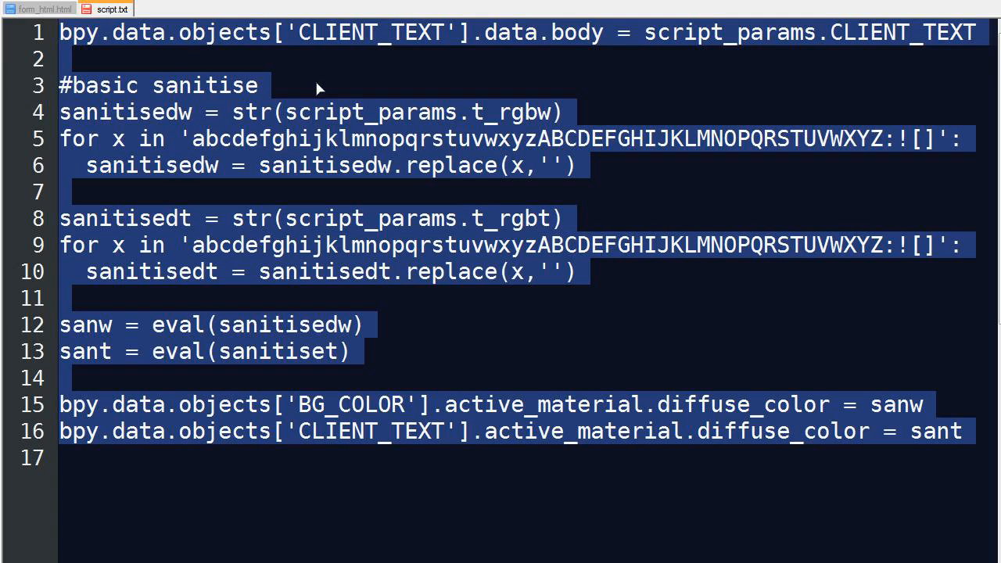
click(166, 45)
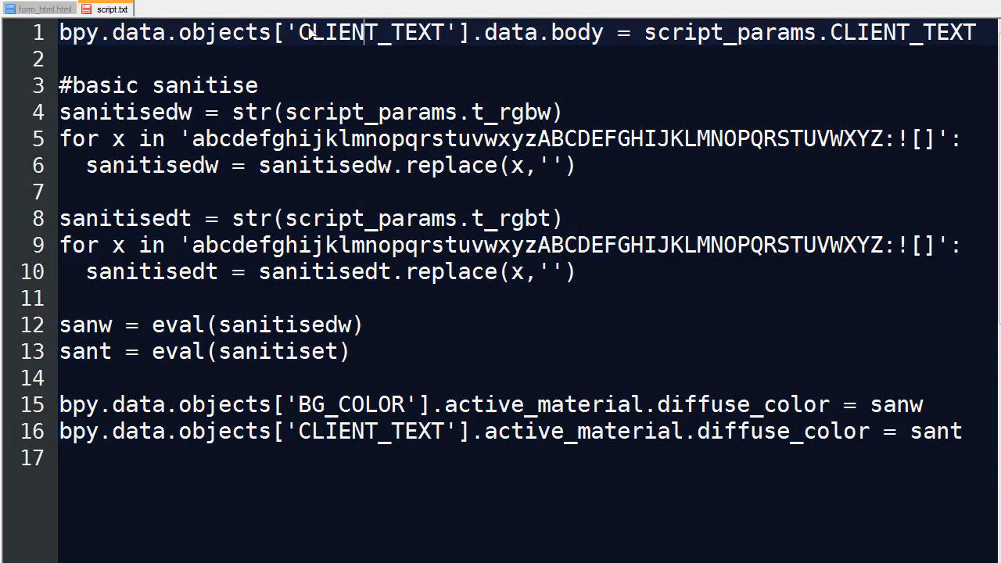
drag(299, 35, 445, 36)
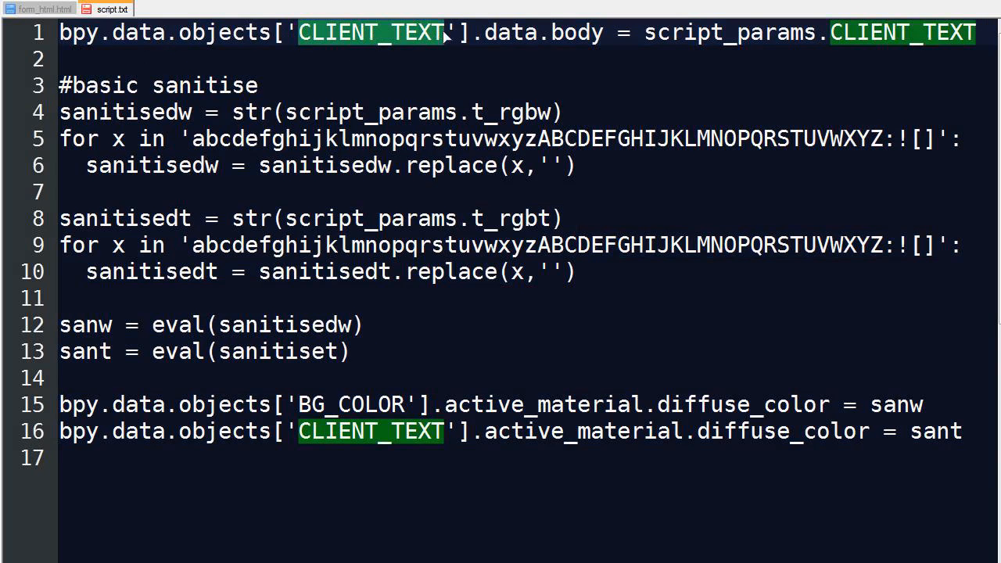
click(695, 40)
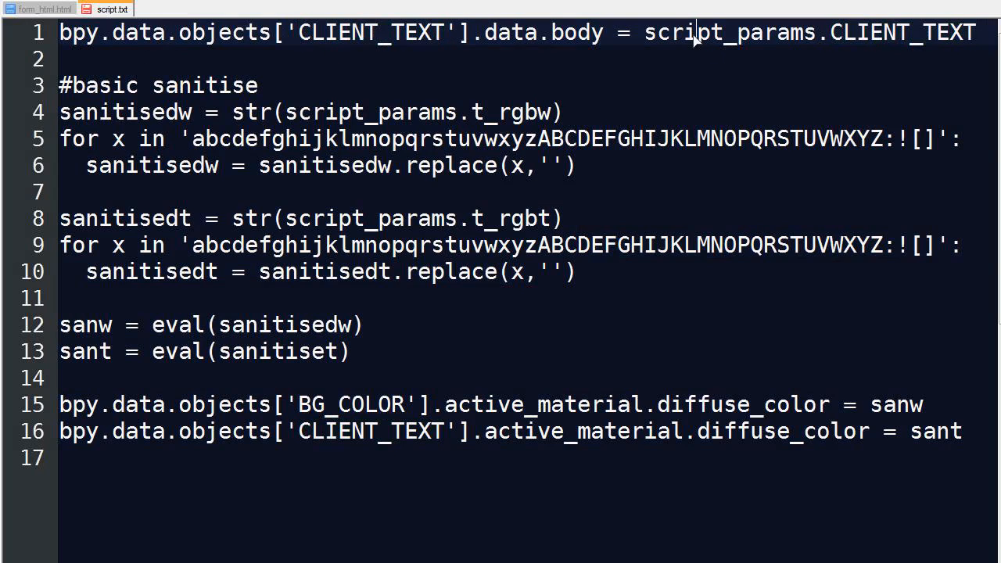
drag(831, 35, 979, 33)
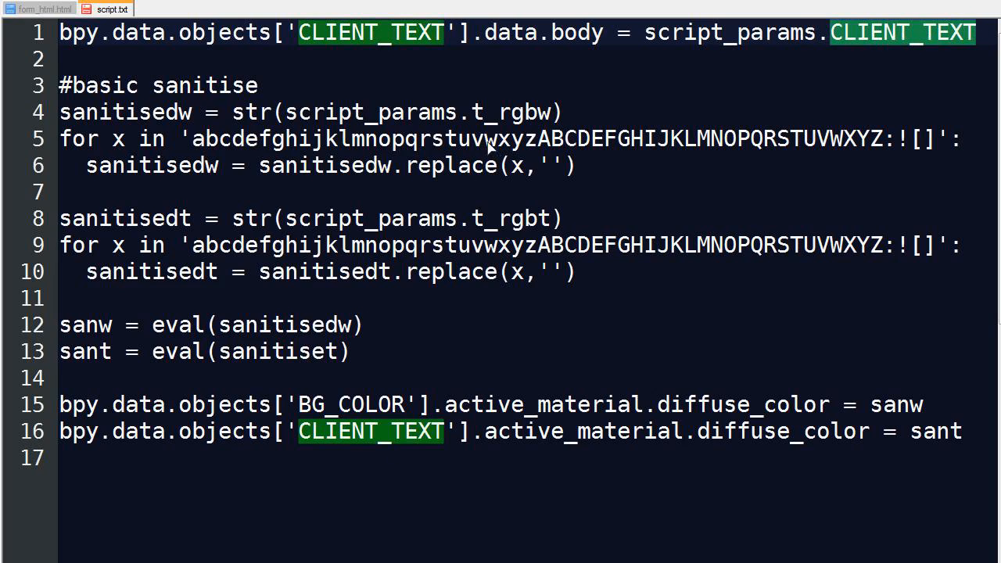
drag(285, 113, 459, 112)
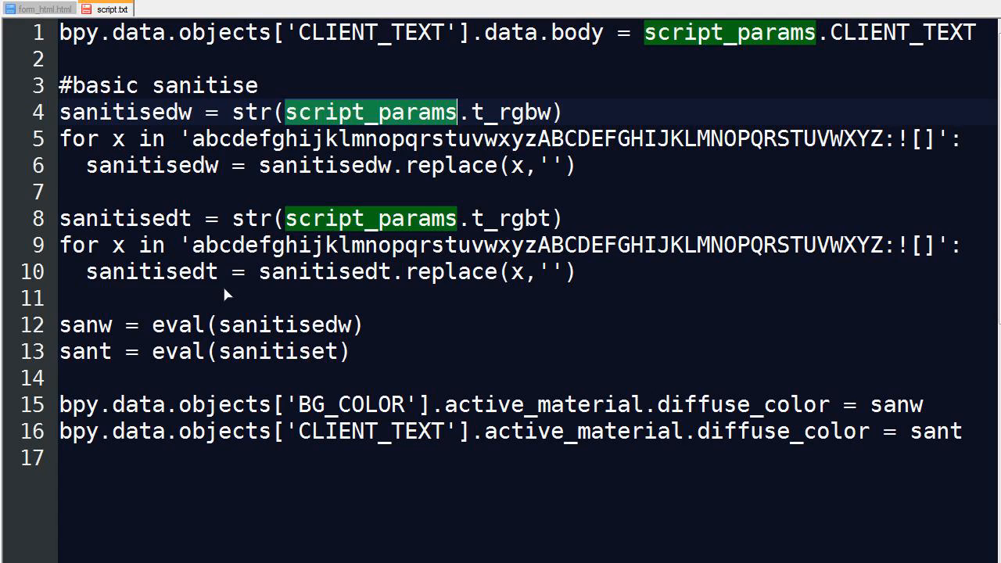
Switch back to the upload form in Chrome and paste the clipboard contents into the Script File field.
key(alt+Tab)
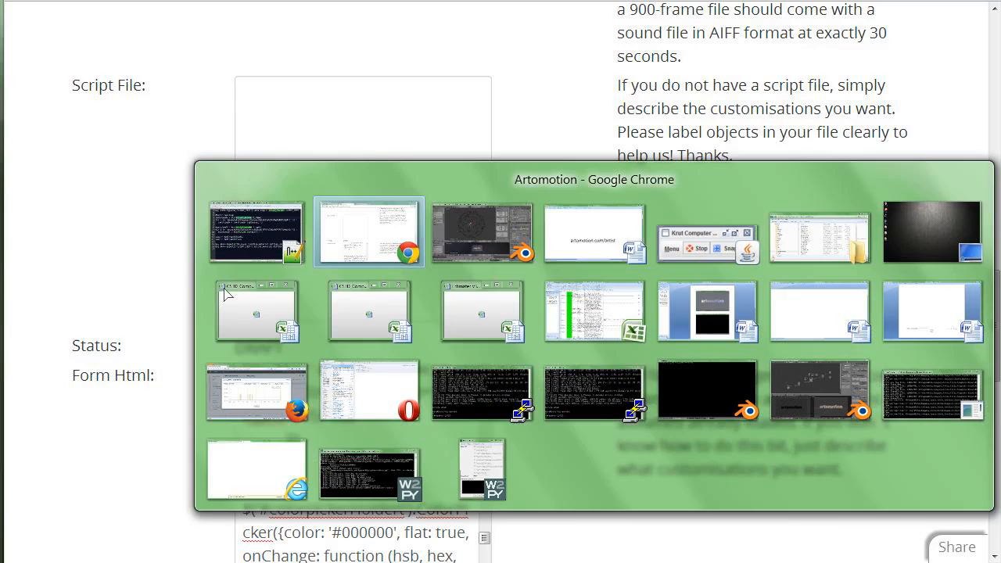
scroll(346, 221, up, 1)
scroll(347, 220, up, 1)
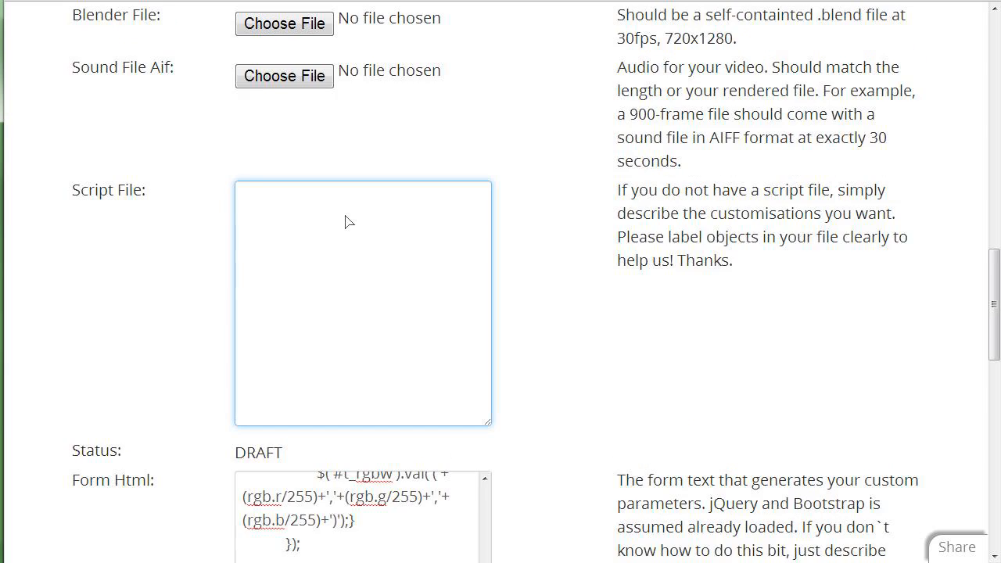
scroll(346, 219, down, 1)
scroll(575, 254, down, 1)
scroll(575, 253, down, 3)
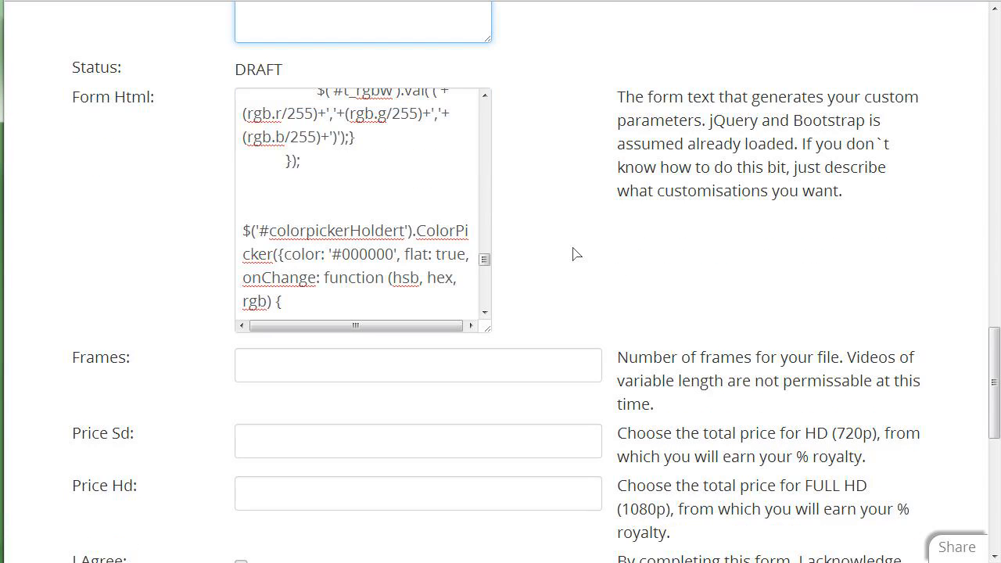
scroll(575, 253, up, 3)
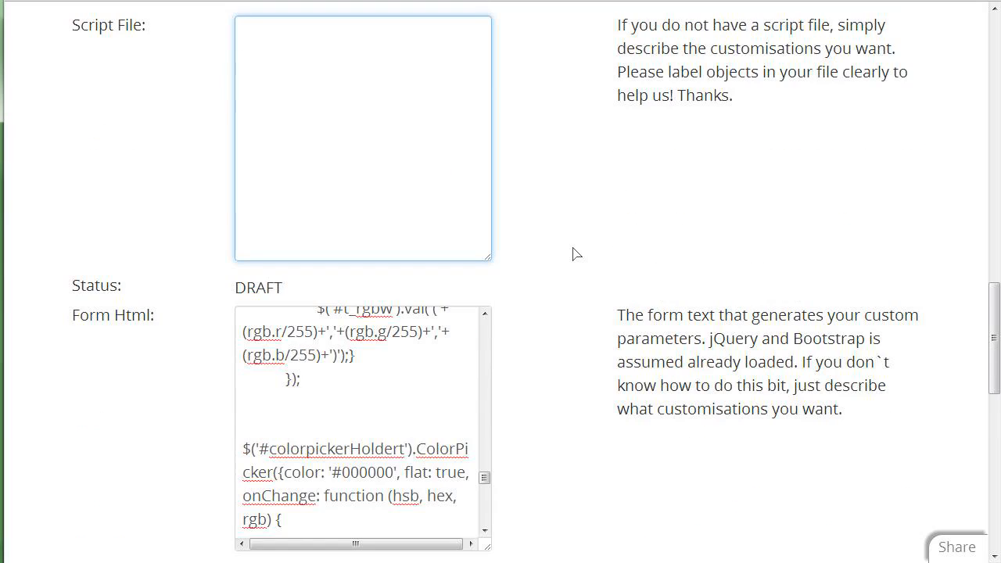
key(ctrl+v)
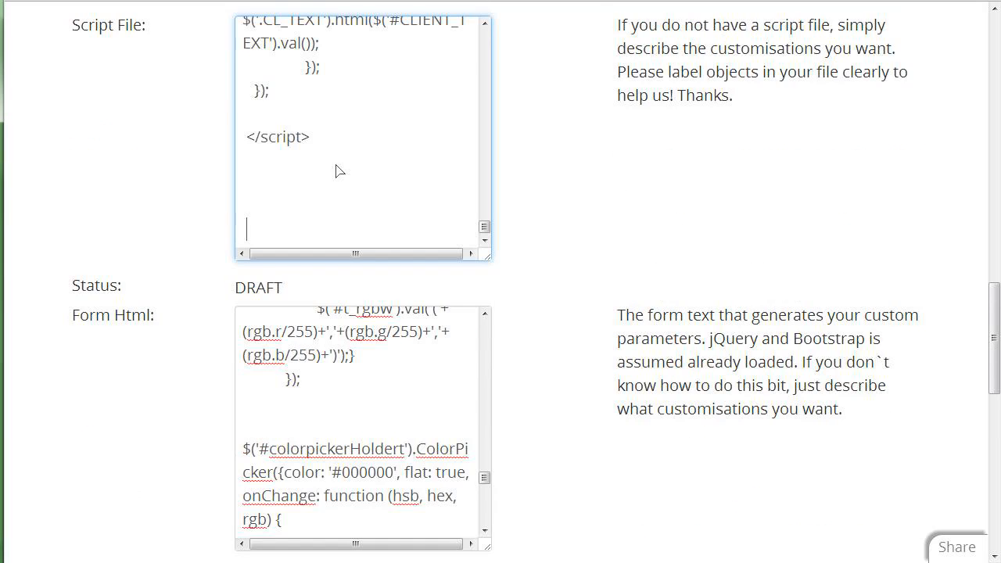
Copy the whole of script.txt from Notepad++ and replace the Script File field's contents with it.
key(alt+Tab)
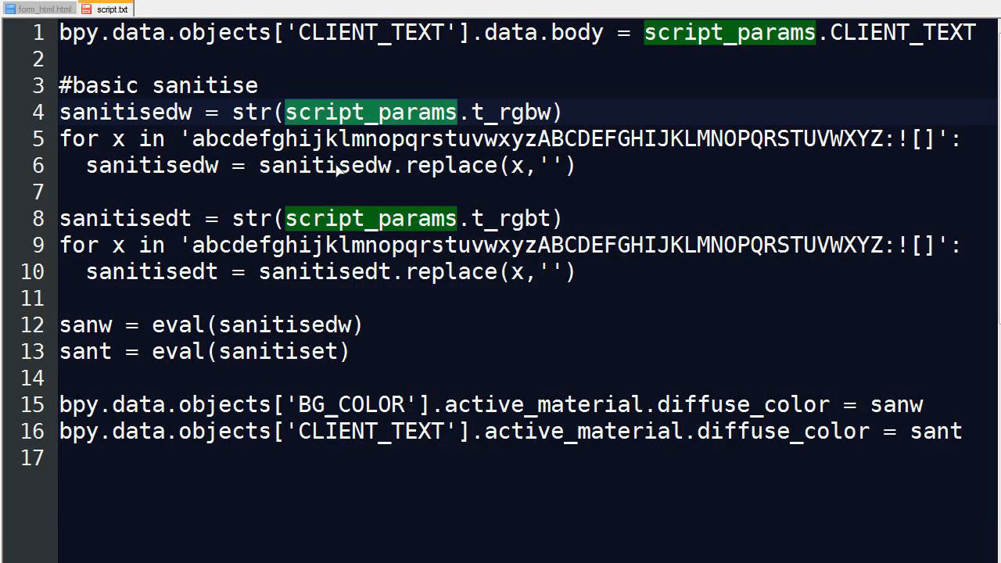
key(ctrl+a)
key(alt+Tab)
click(347, 145)
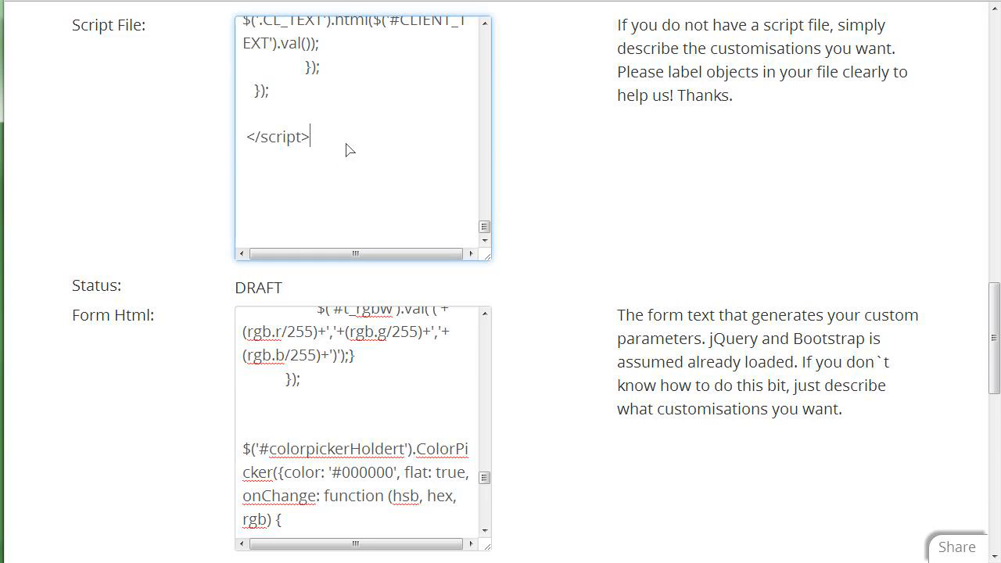
key(ctrl+a)
key(ctrl+v)
Set the template's number of frames to 900 and activate the Price Sd field.
scroll(346, 146, down, 4)
scroll(346, 146, down, 3)
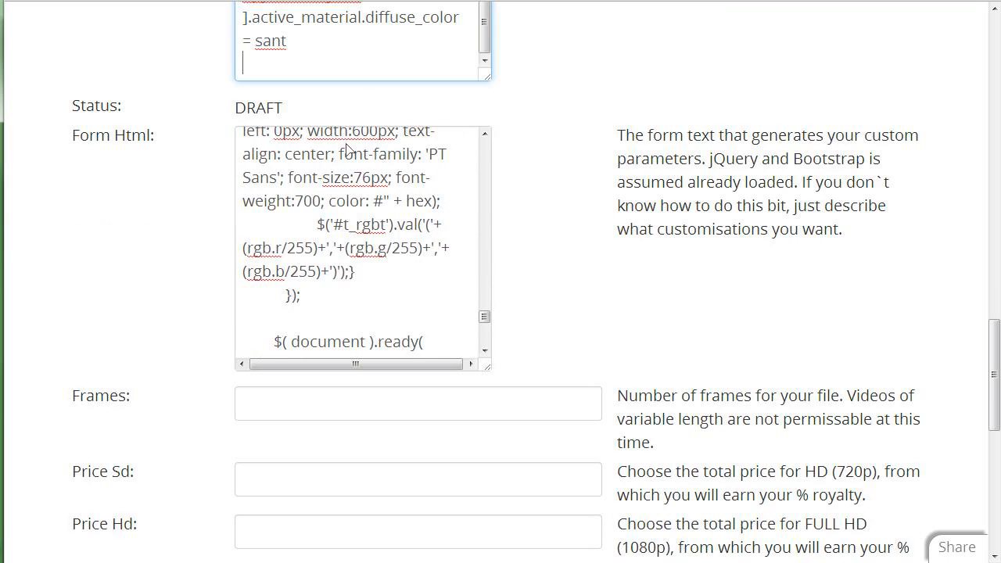
click(297, 407)
scroll(451, 397, down, 3)
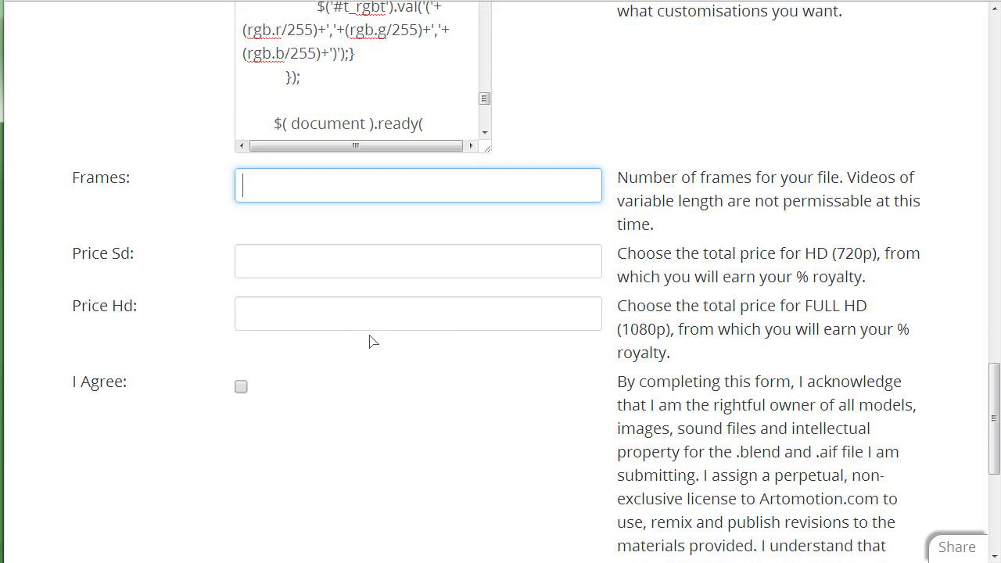
text(900)
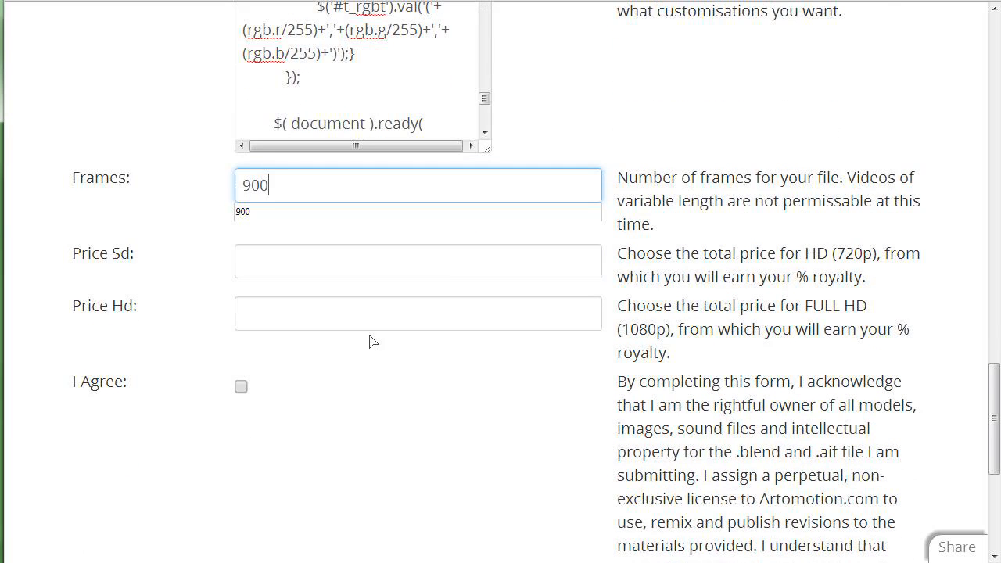
click(276, 264)
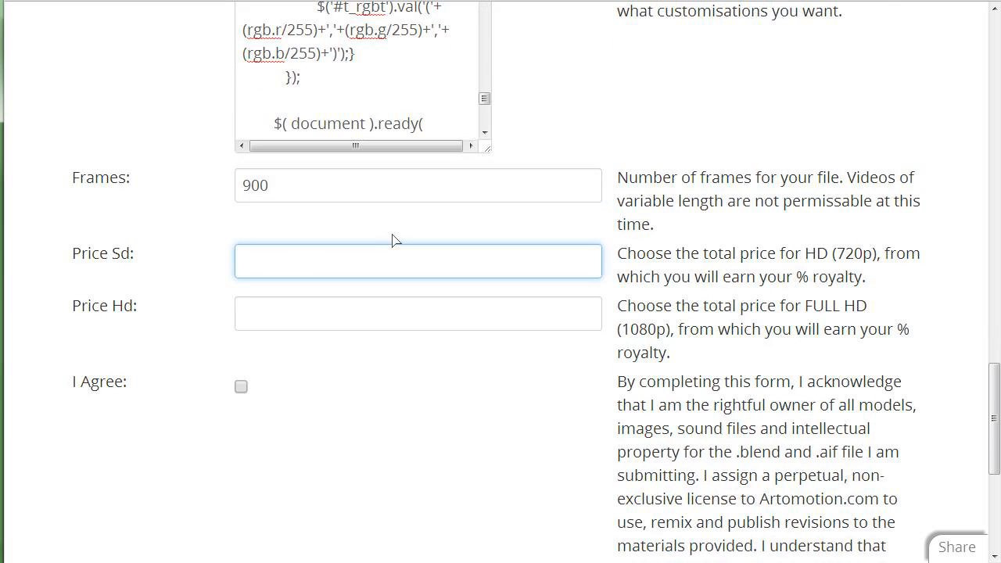
Set the template's Price Sd to 25.00 and its Price Hd to 45.00.
text(25.00)
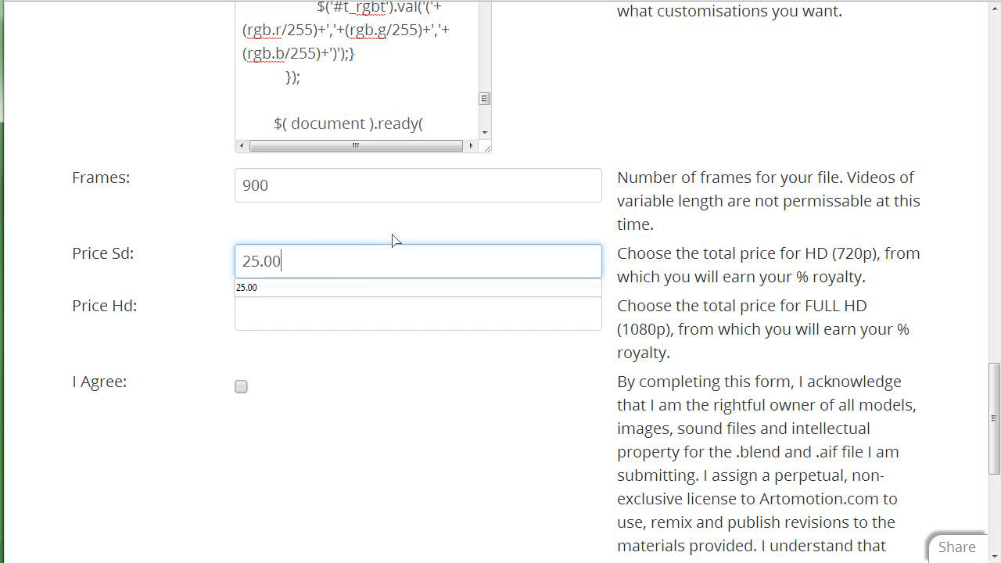
key(Tab)
text(45.000)
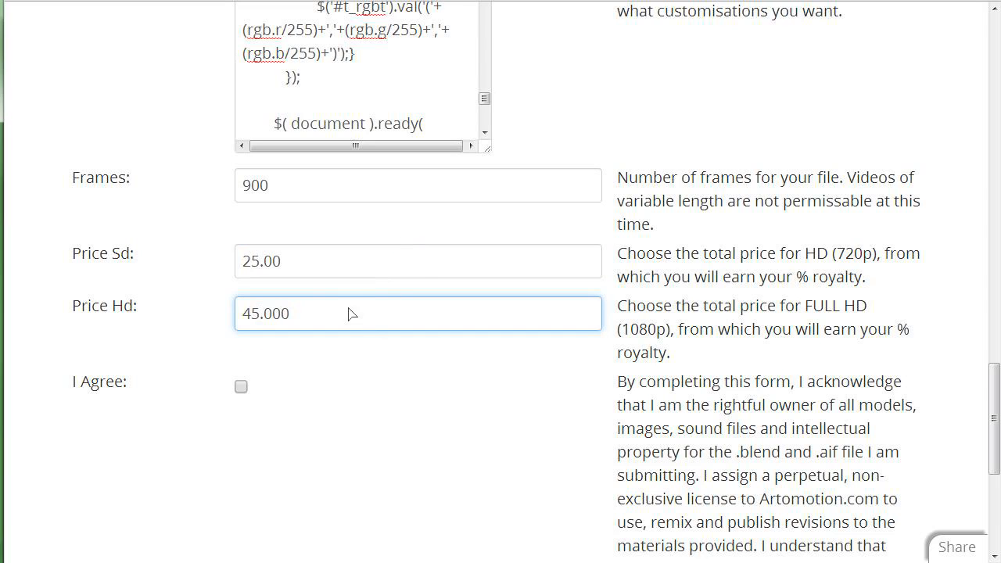
key(BackSpace)
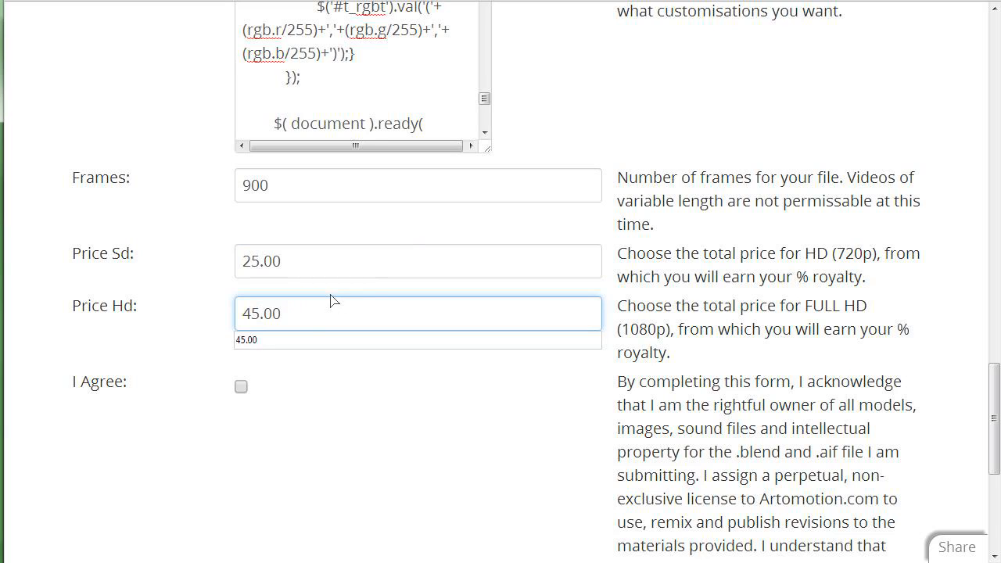
click(334, 373)
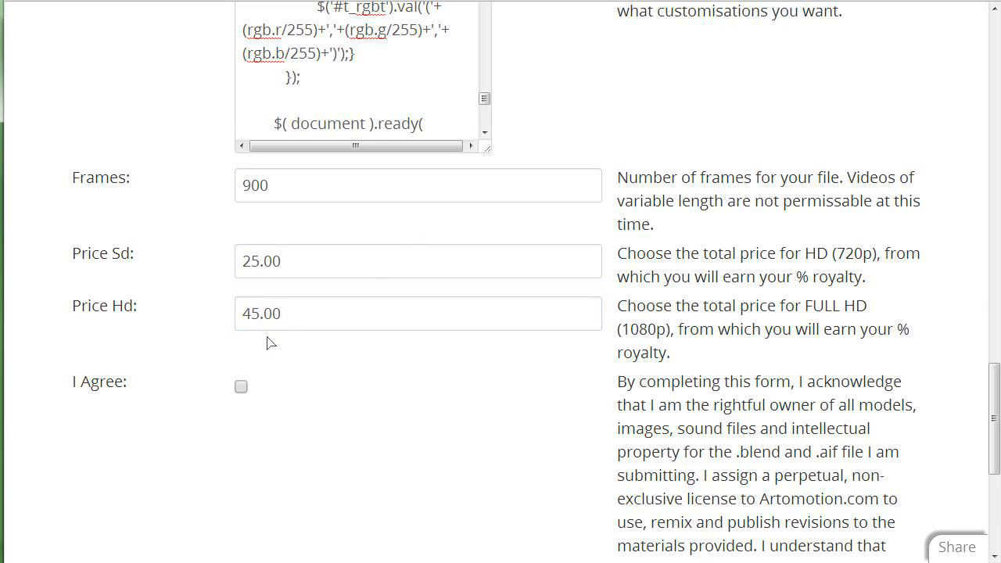
double_click(304, 275)
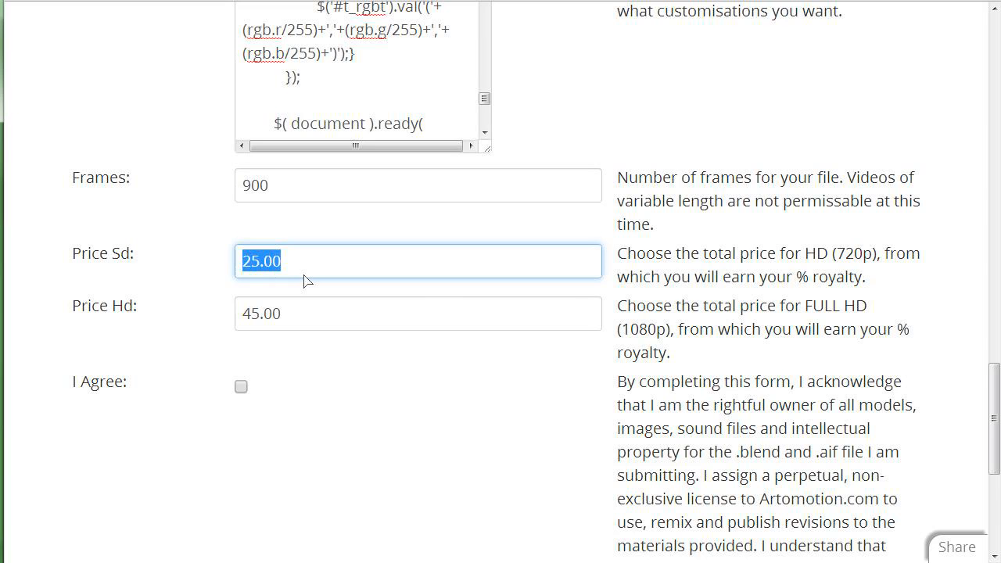
Accept the ownership and licensing terms by ticking the I Agree checkbox.
scroll(393, 427, down, 1)
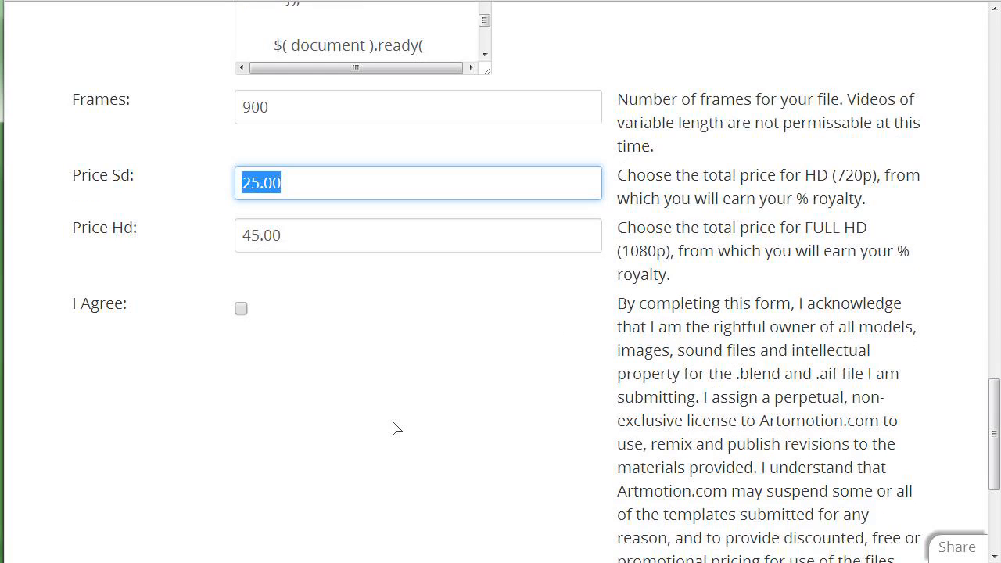
scroll(320, 340, up, 1)
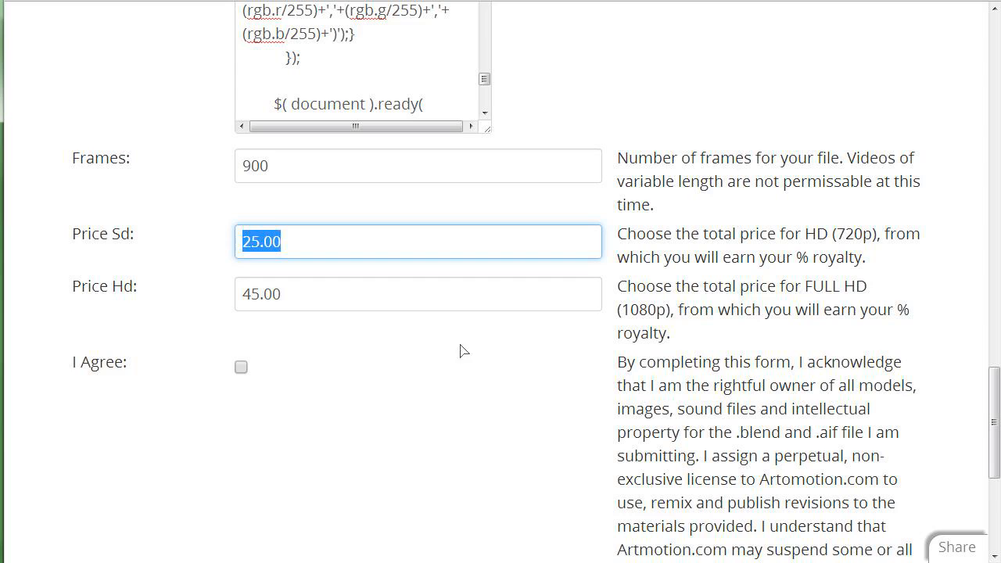
scroll(469, 379, down, 2)
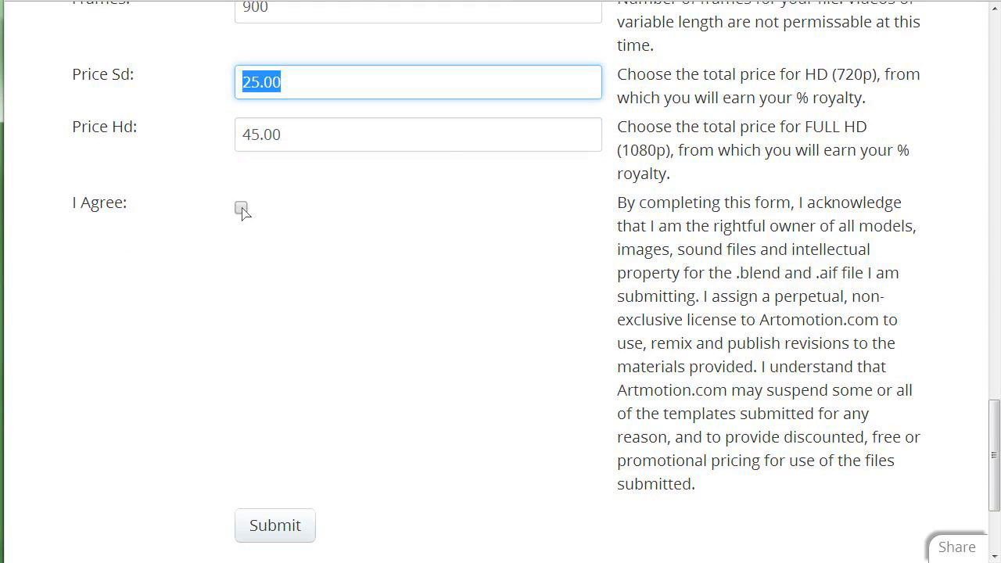
click(242, 210)
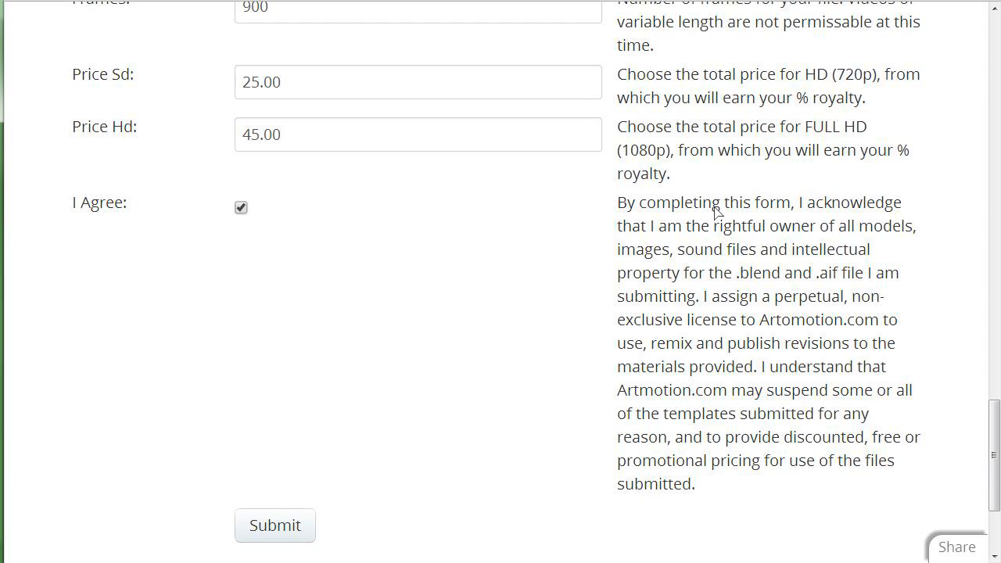
Review the completed upload form from template name to submission, including the file uploads, script, form HTML, prices and the template's Status.
scroll(483, 273, up, 5)
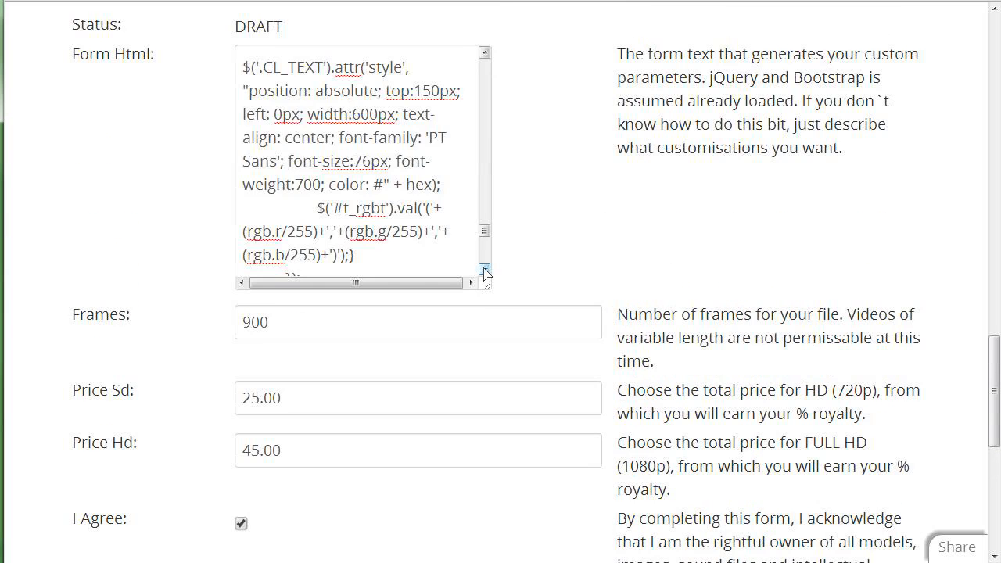
scroll(438, 196, up, 2)
scroll(569, 209, up, 1)
scroll(569, 210, up, 15)
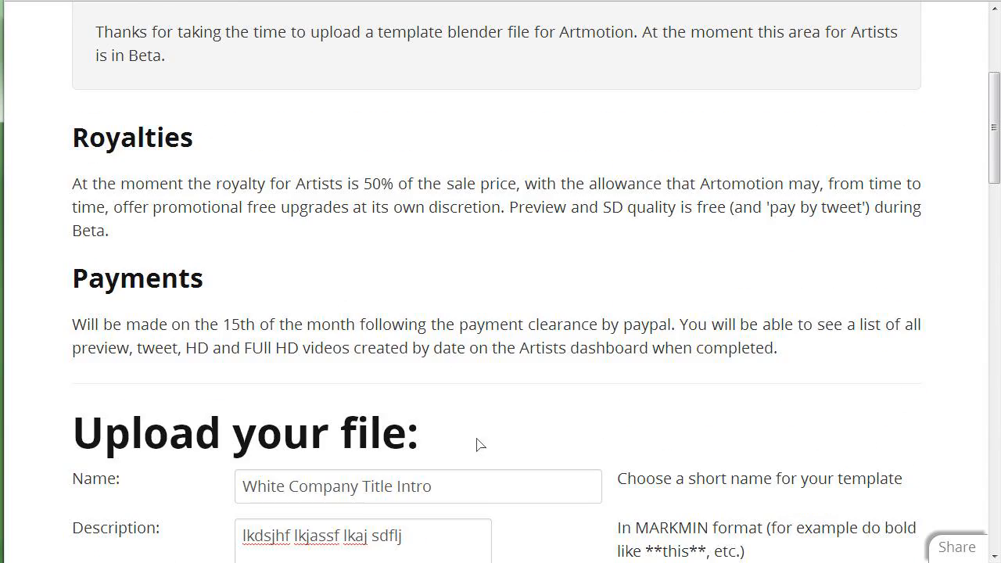
scroll(476, 445, down, 7)
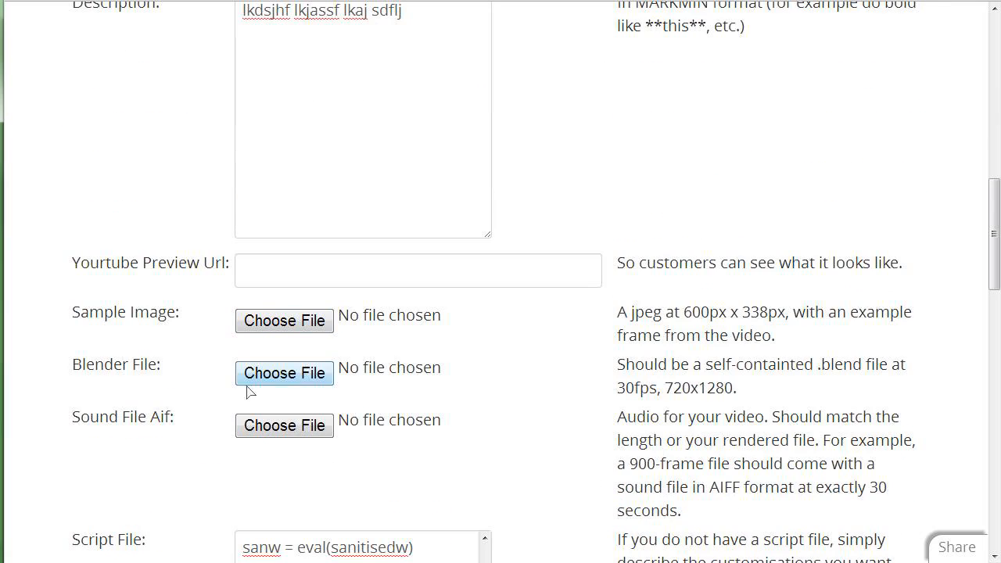
scroll(609, 465, down, 6)
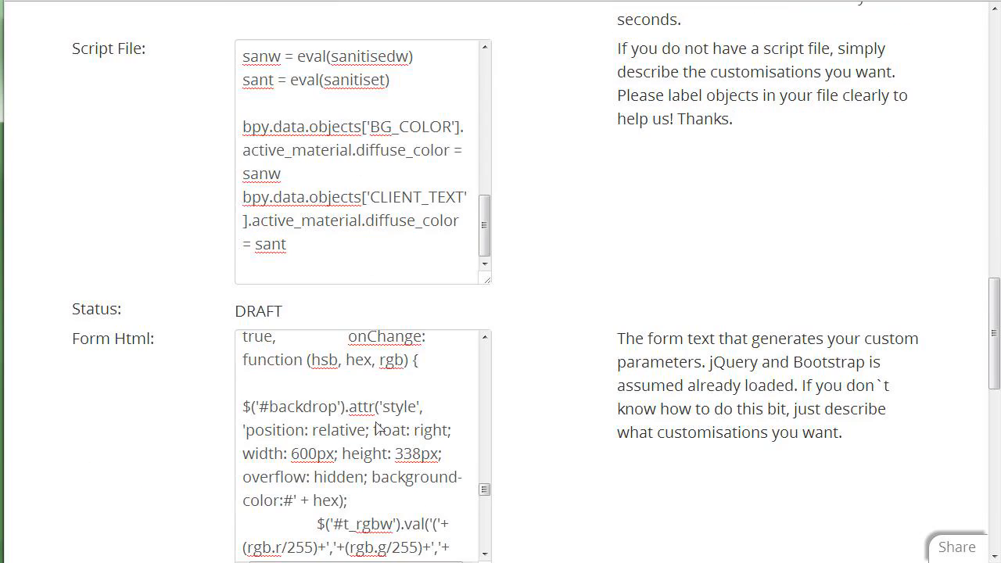
scroll(385, 196, down, 1)
scroll(603, 402, down, 7)
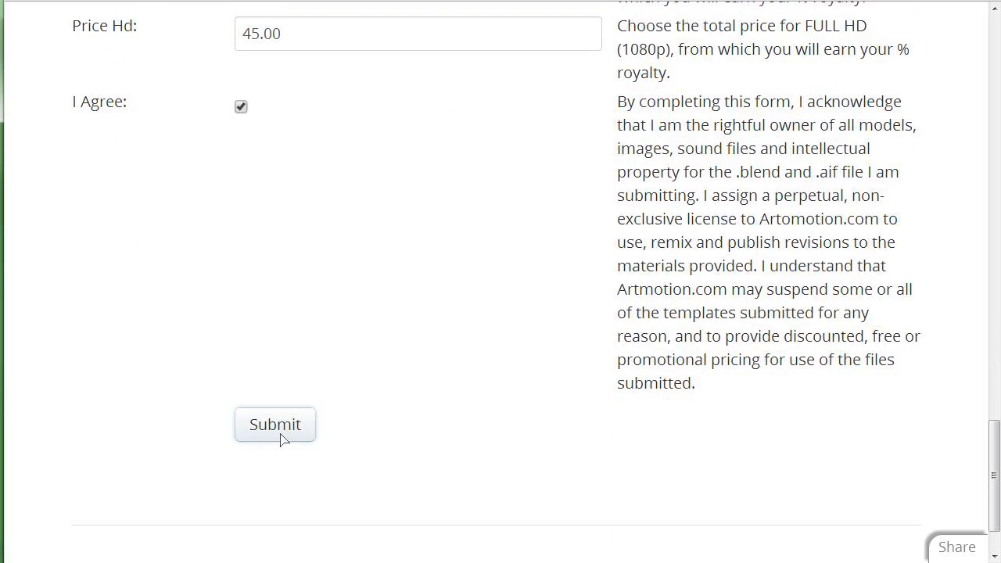
scroll(402, 355, up, 4)
scroll(400, 357, up, 2)
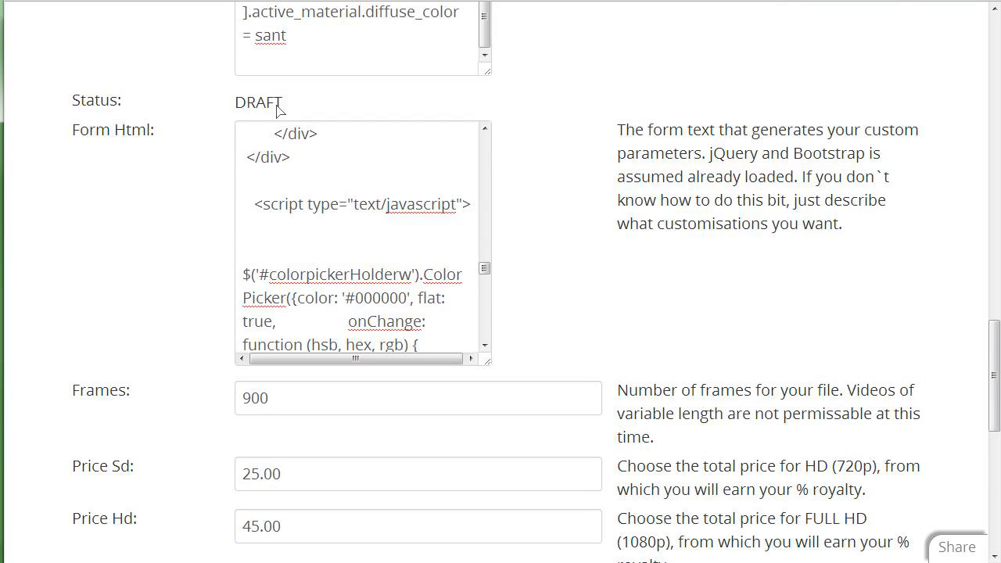
drag(286, 105, 69, 98)
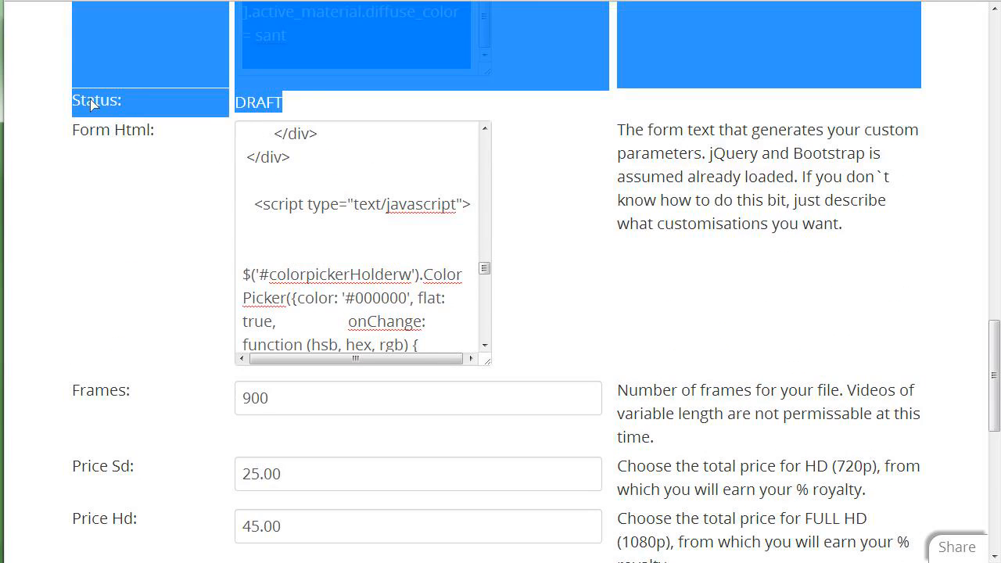
click(89, 101)
scroll(304, 501, down, 5)
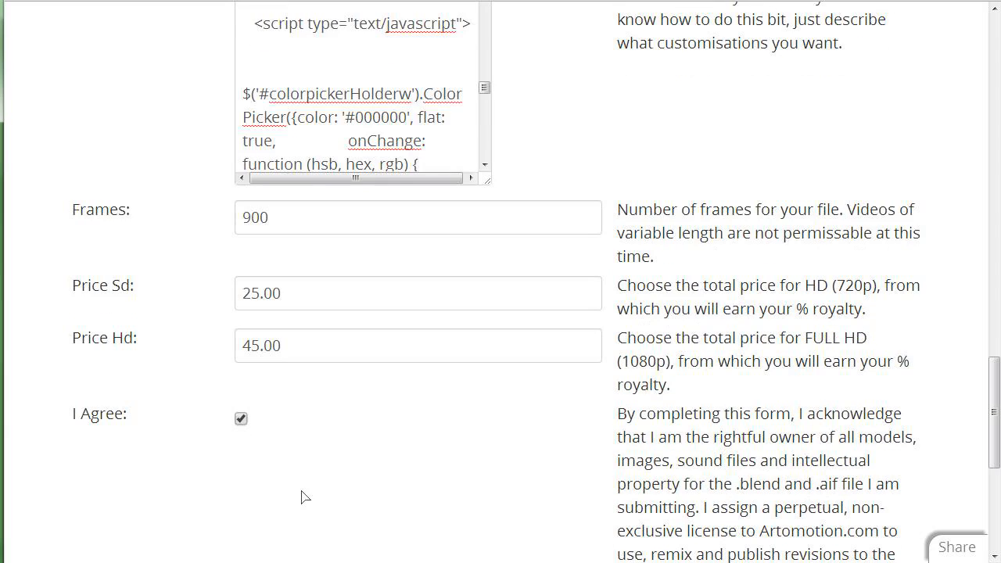
scroll(271, 466, down, 2)
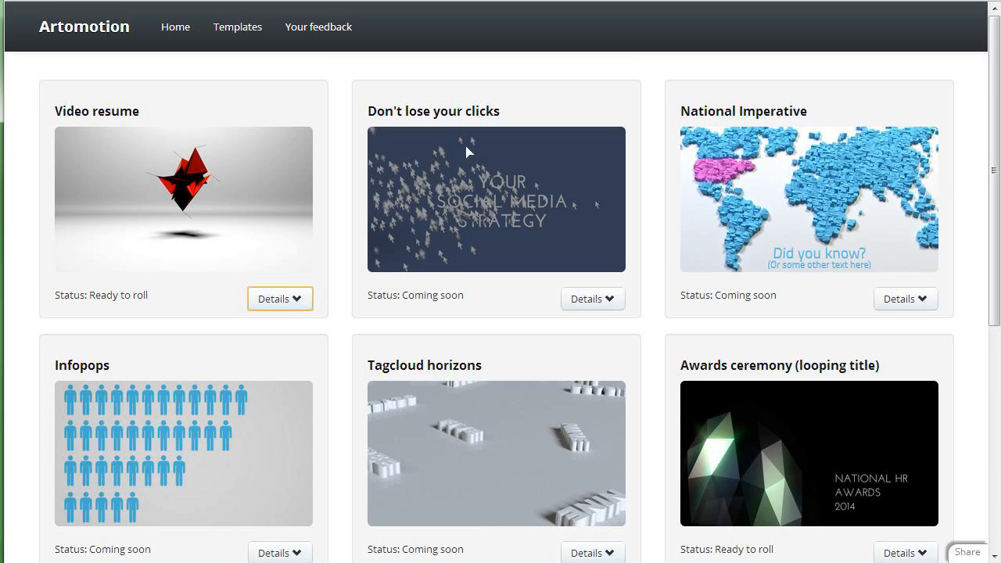
Open the White Company Title Intro template from the templates list and display its text and hue options.
scroll(523, 322, down, 5)
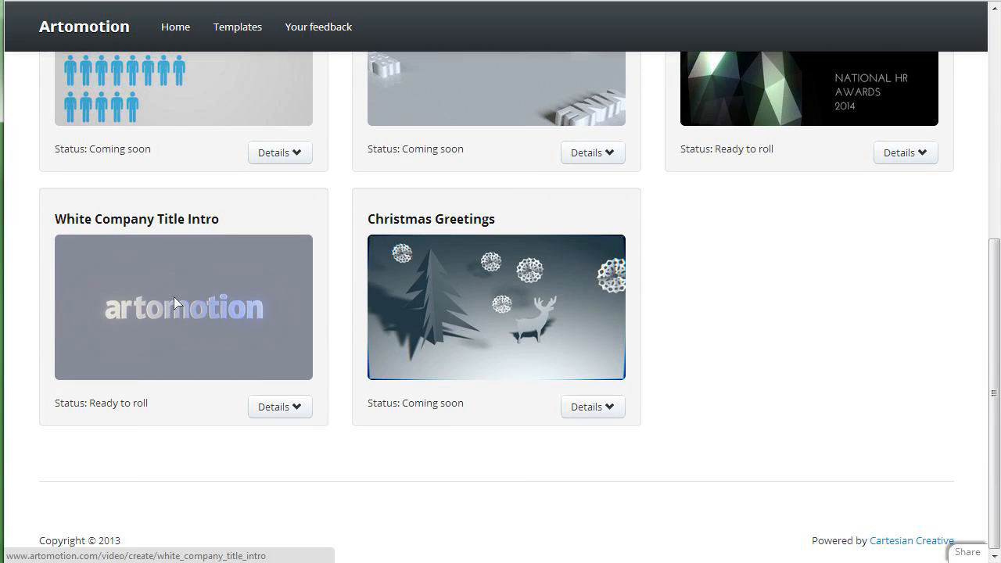
click(174, 297)
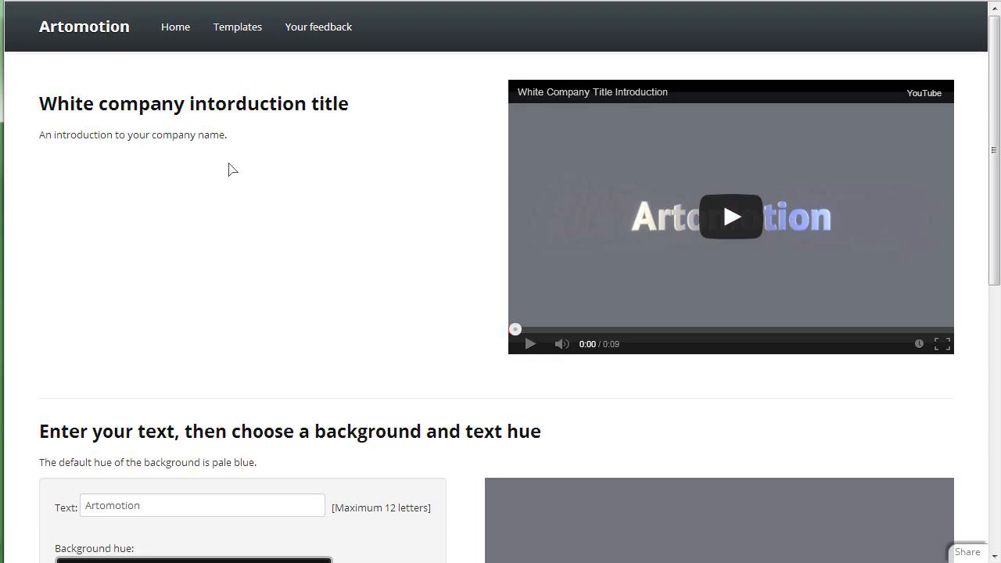
scroll(239, 168, down, 3)
scroll(240, 167, down, 1)
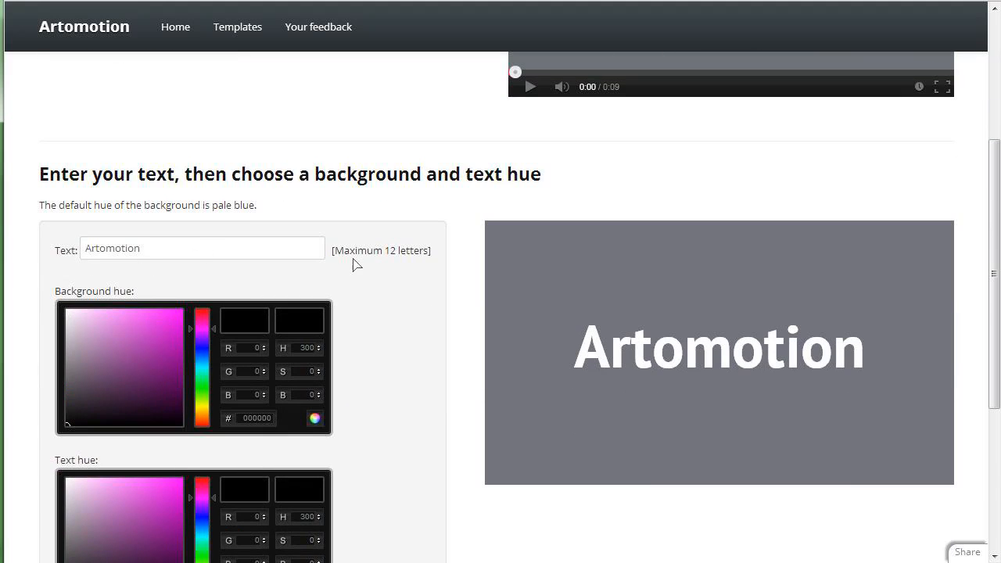
scroll(371, 344, down, 2)
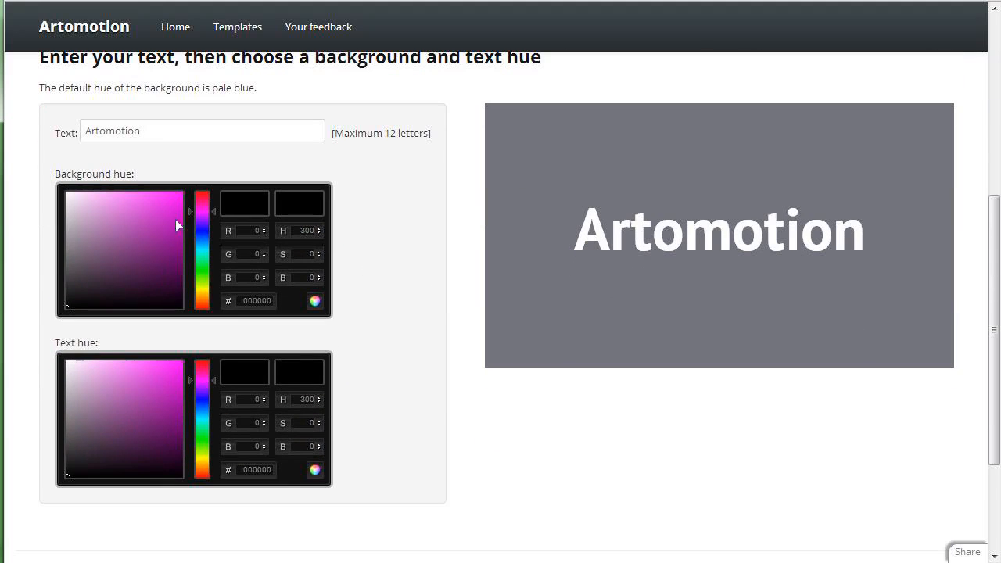
Replace the template's title text with "Hello World!".
double_click(164, 133)
text(Hell)
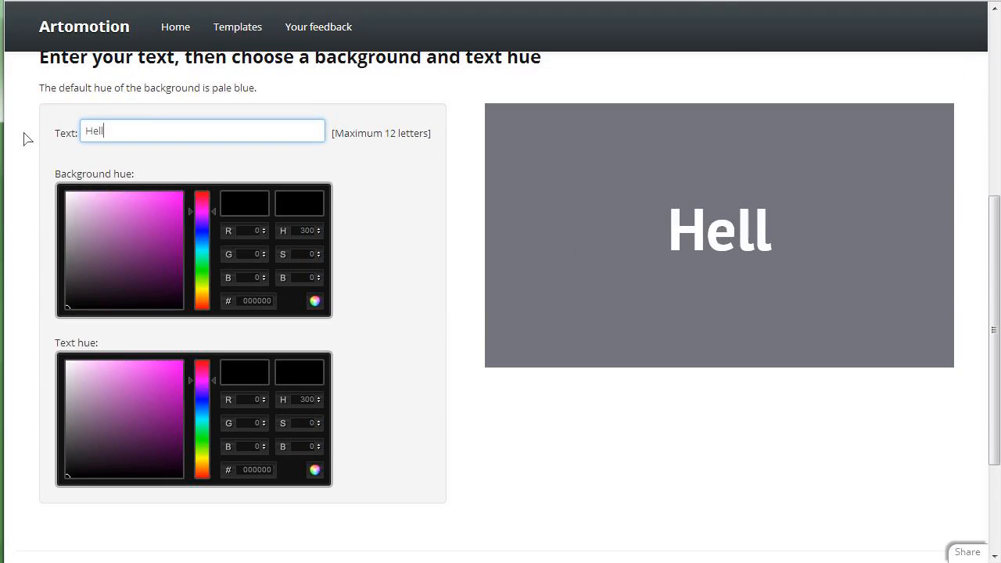
text(o World!)
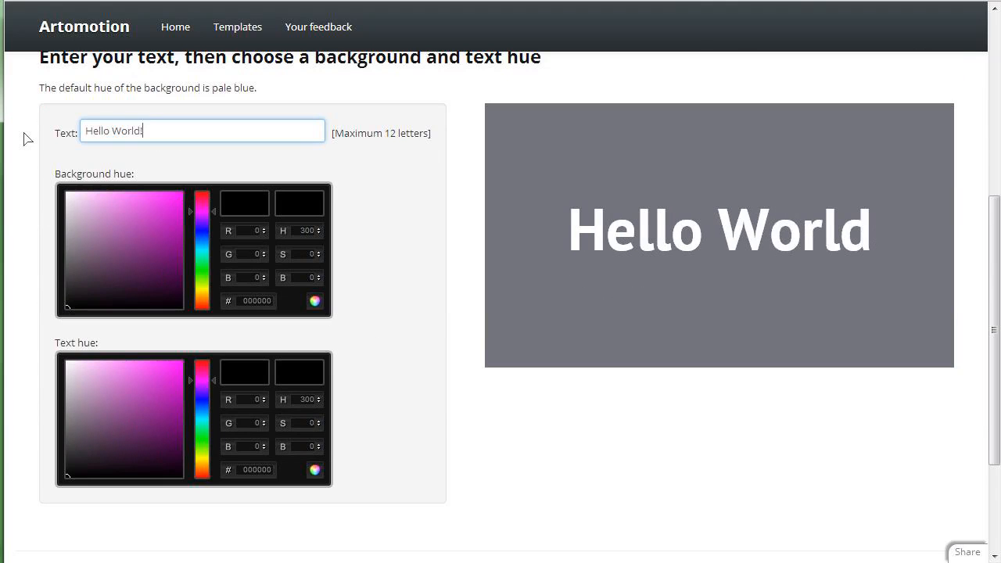
Set the text hue to near-white fffcff and the background hue to blue 295685, after trying magenta shades for the background.
click(177, 214)
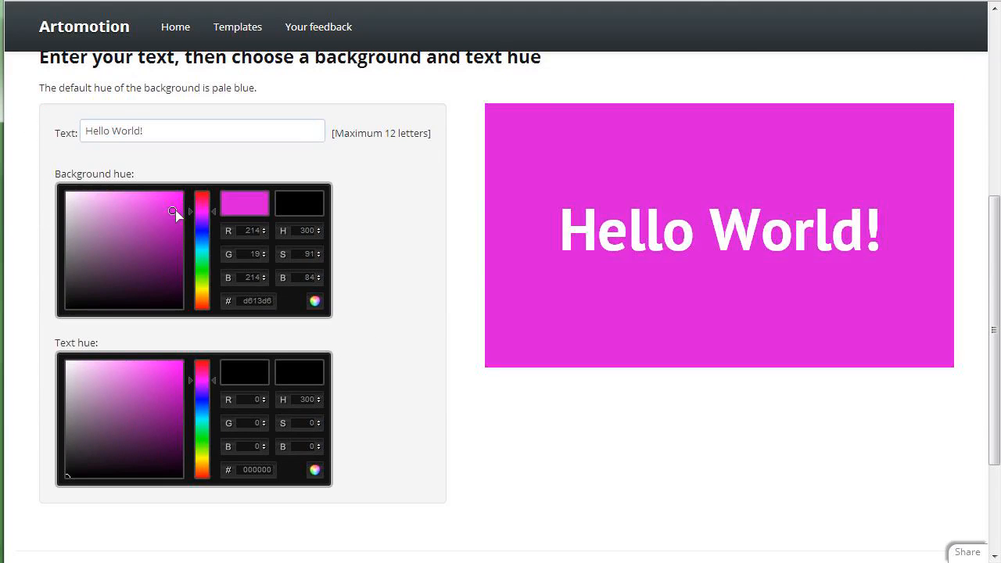
click(154, 252)
click(179, 241)
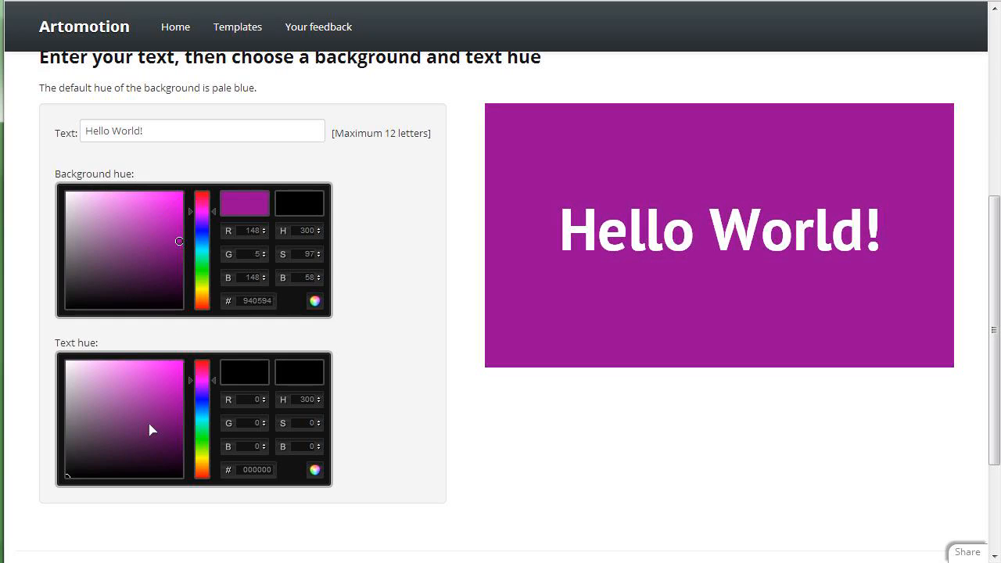
mouse_move(150, 427)
mouse_down()
mouse_move(118, 431)
mouse_move(160, 495)
mouse_move(105, 453)
mouse_move(67, 337)
mouse_up()
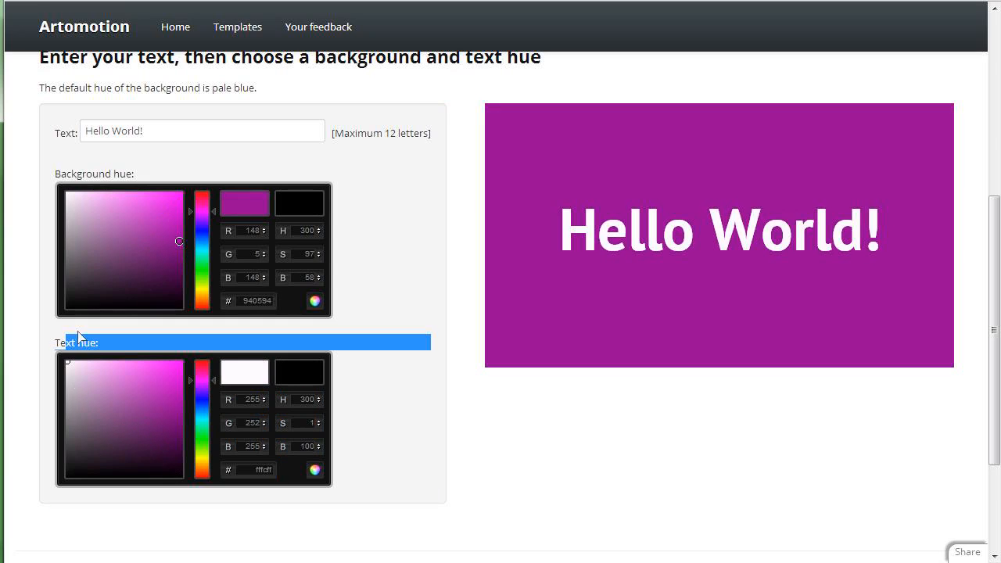
click(207, 240)
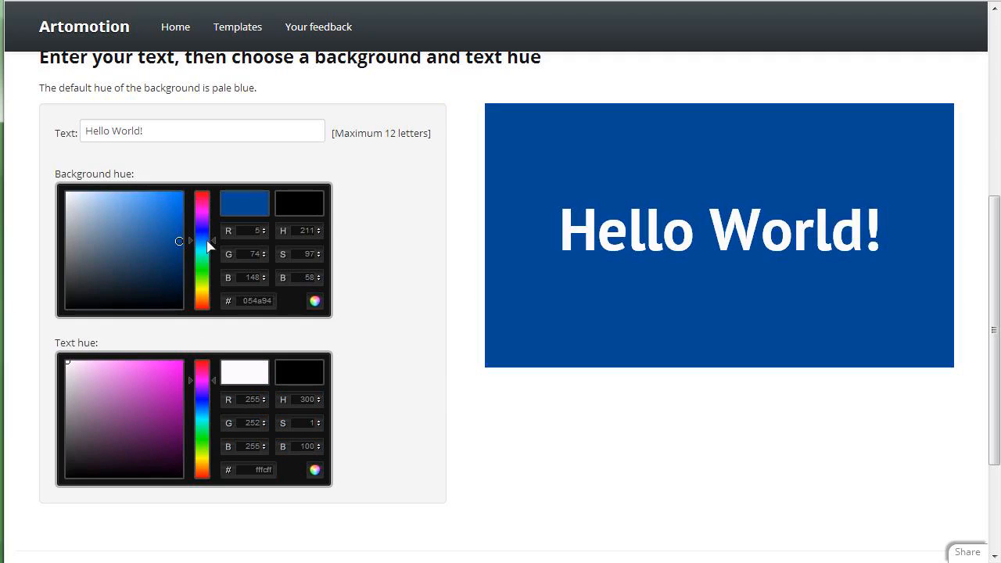
click(146, 248)
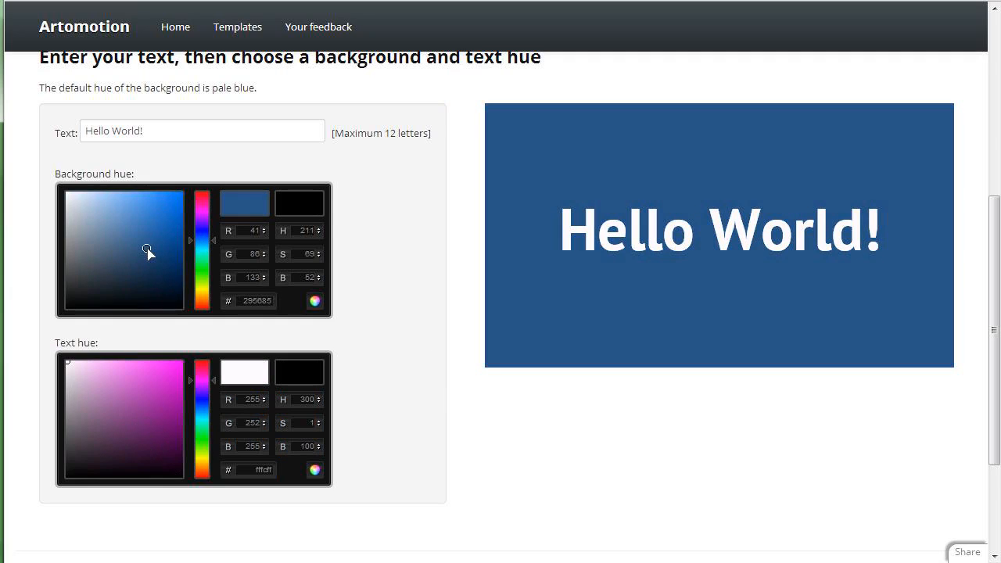
scroll(666, 331, down, 3)
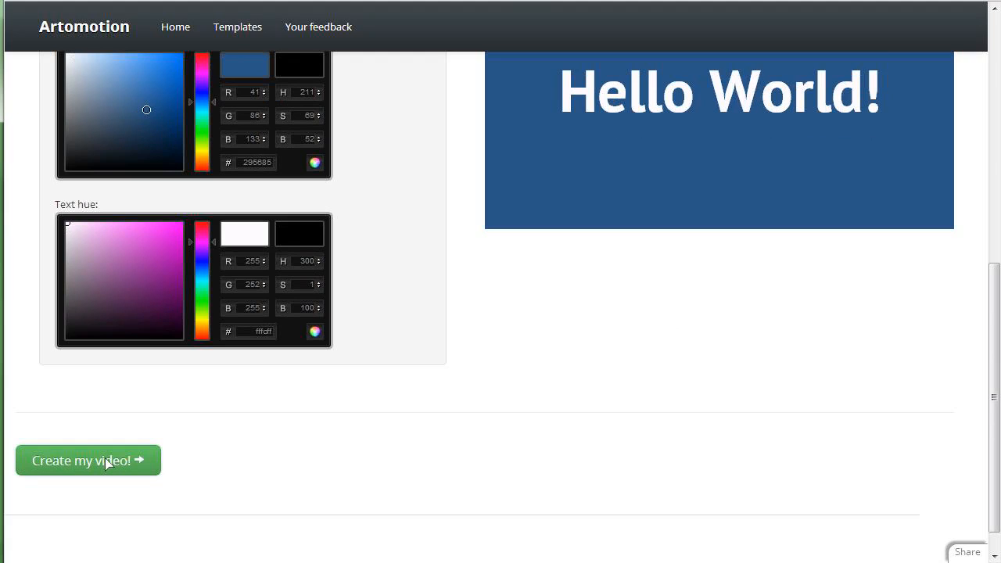
scroll(780, 352, up, 4)
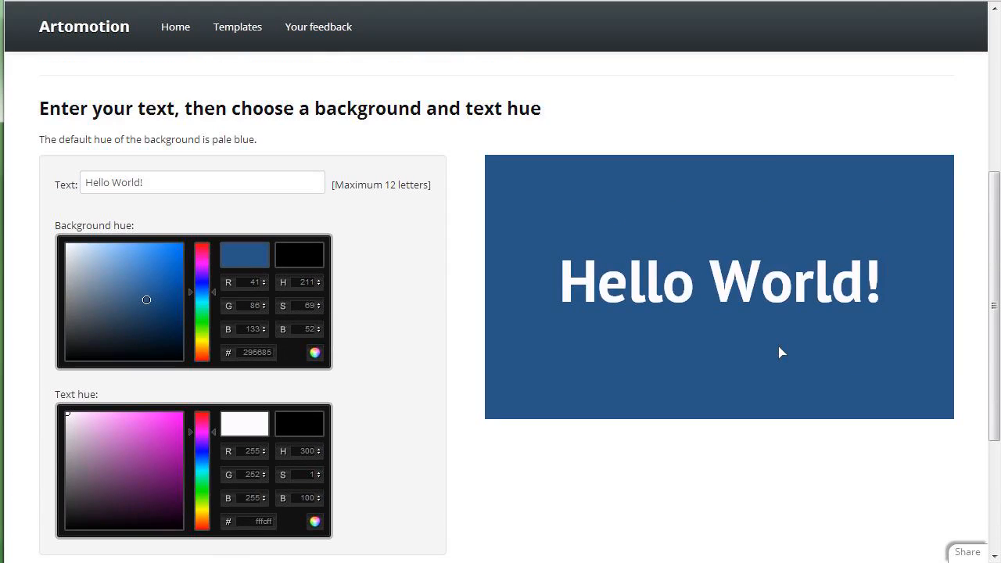
scroll(780, 352, down, 3)
scroll(779, 352, up, 3)
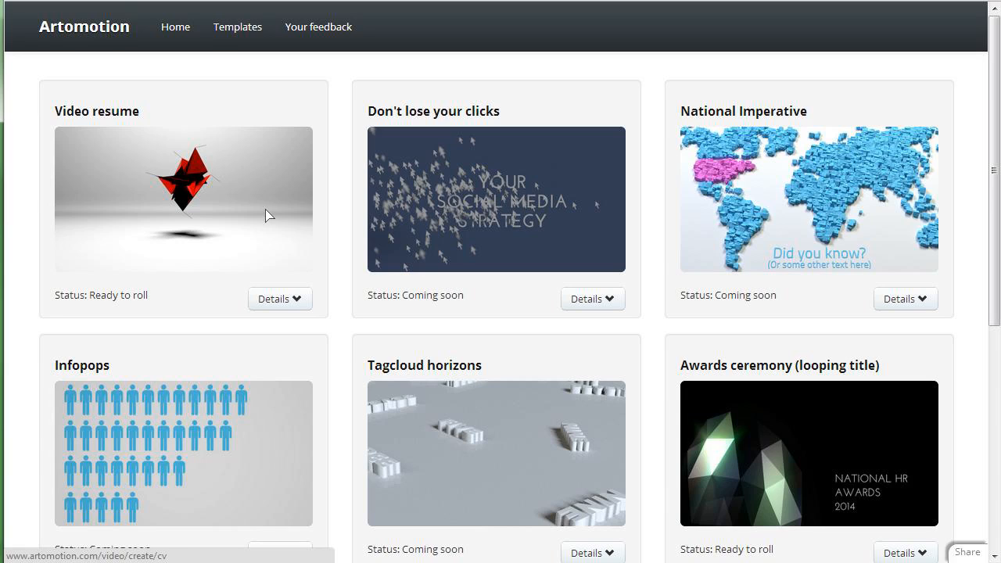
Open the site's feedback page and look over the invitation to Blender artists and the feedback form.
click(316, 28)
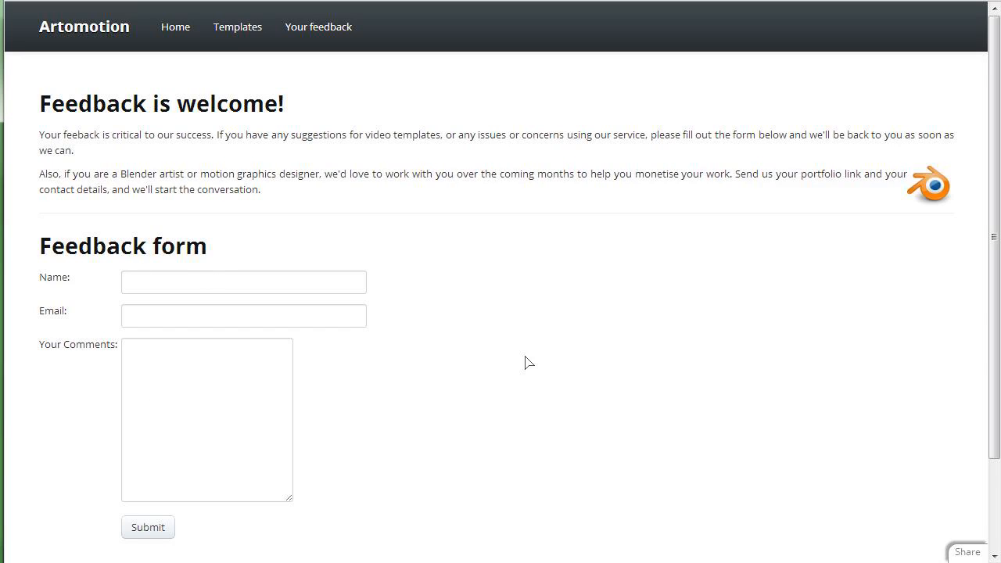
scroll(528, 362, down, 2)
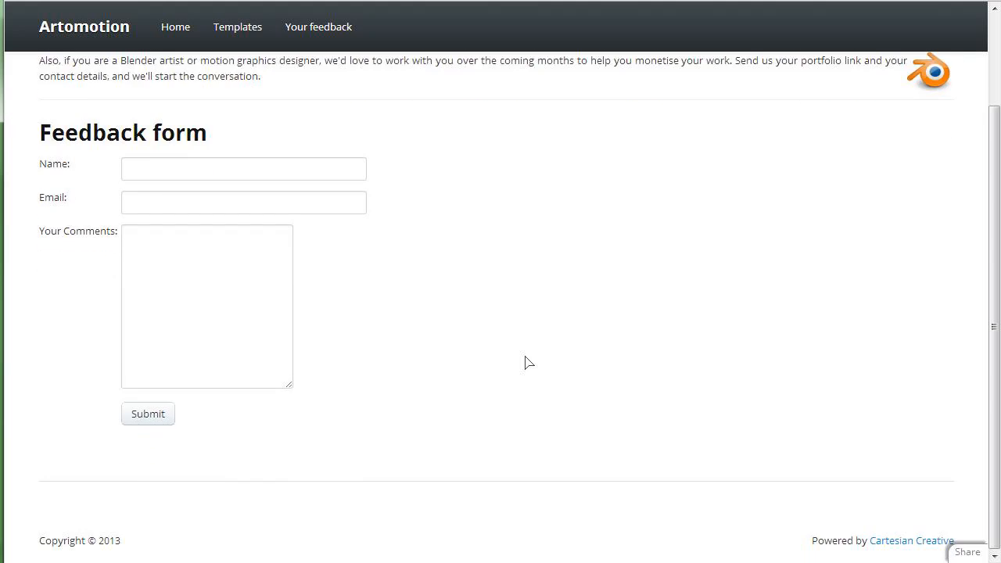
scroll(528, 362, up, 2)
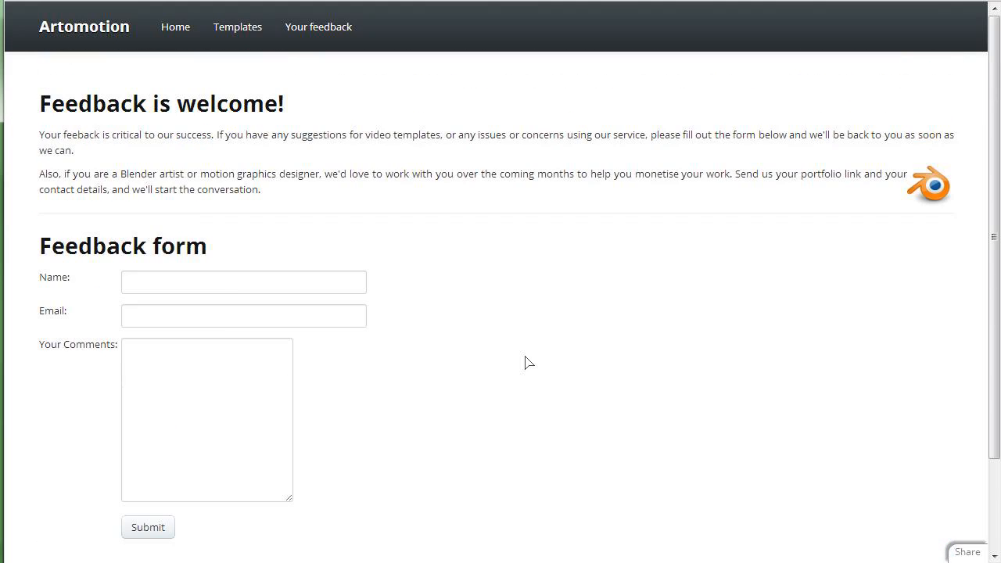